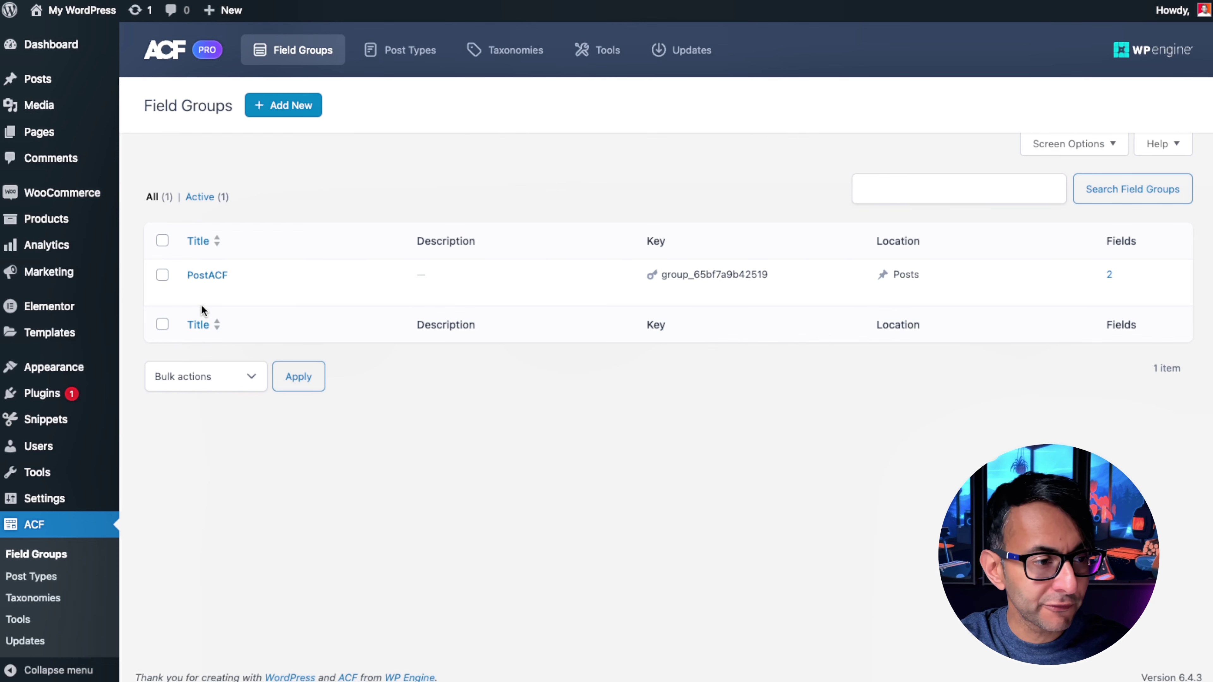
# Step: Open the PostACF field group and expand the Car Park Spaces field to show its name, car_park_spaces
pyautogui.click(197, 291)
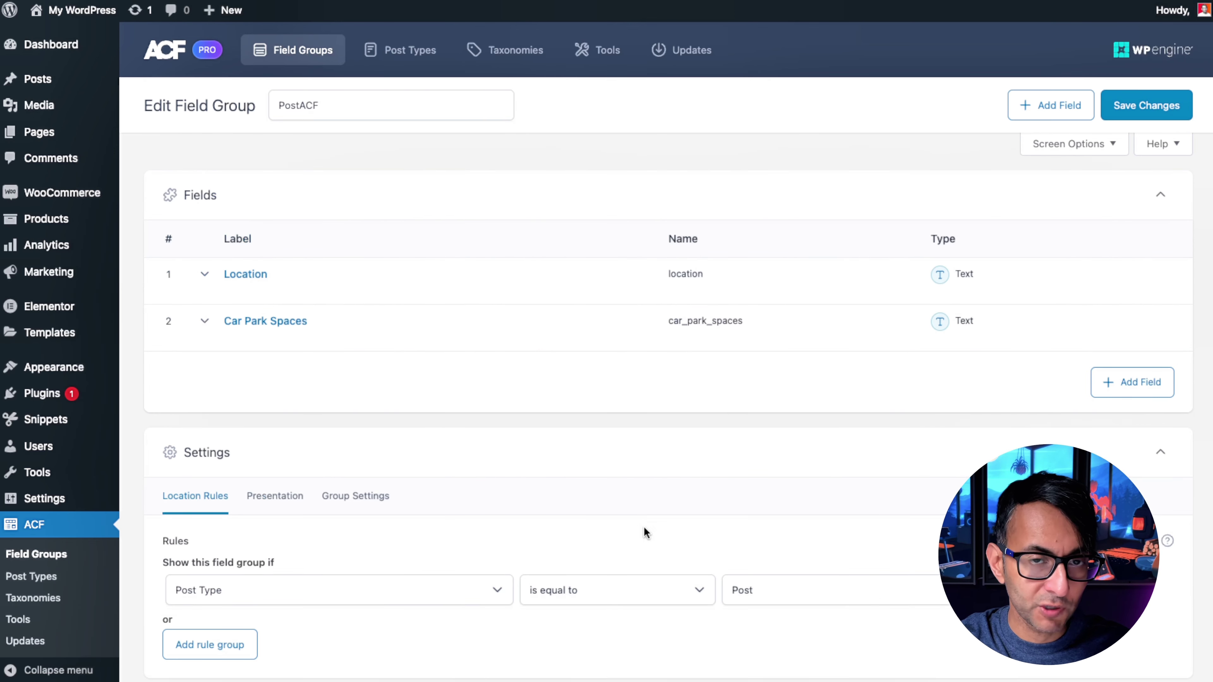
pyautogui.scroll(-2, 643, 530)
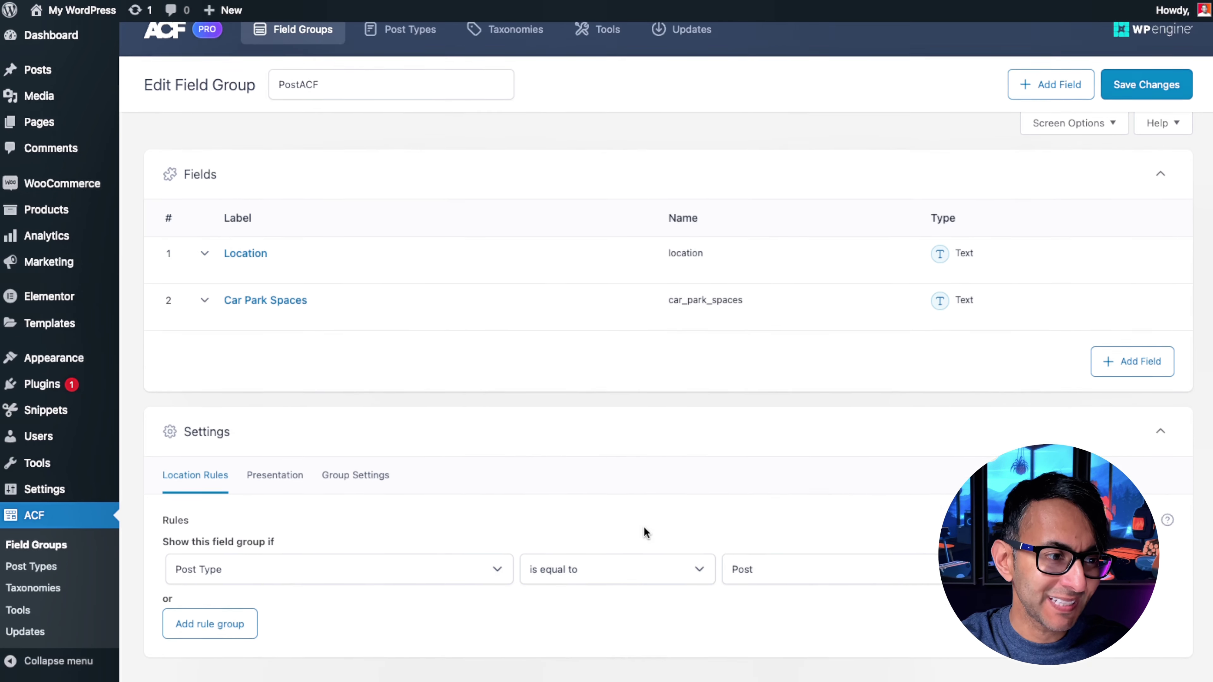
pyautogui.moveTo(298, 246)
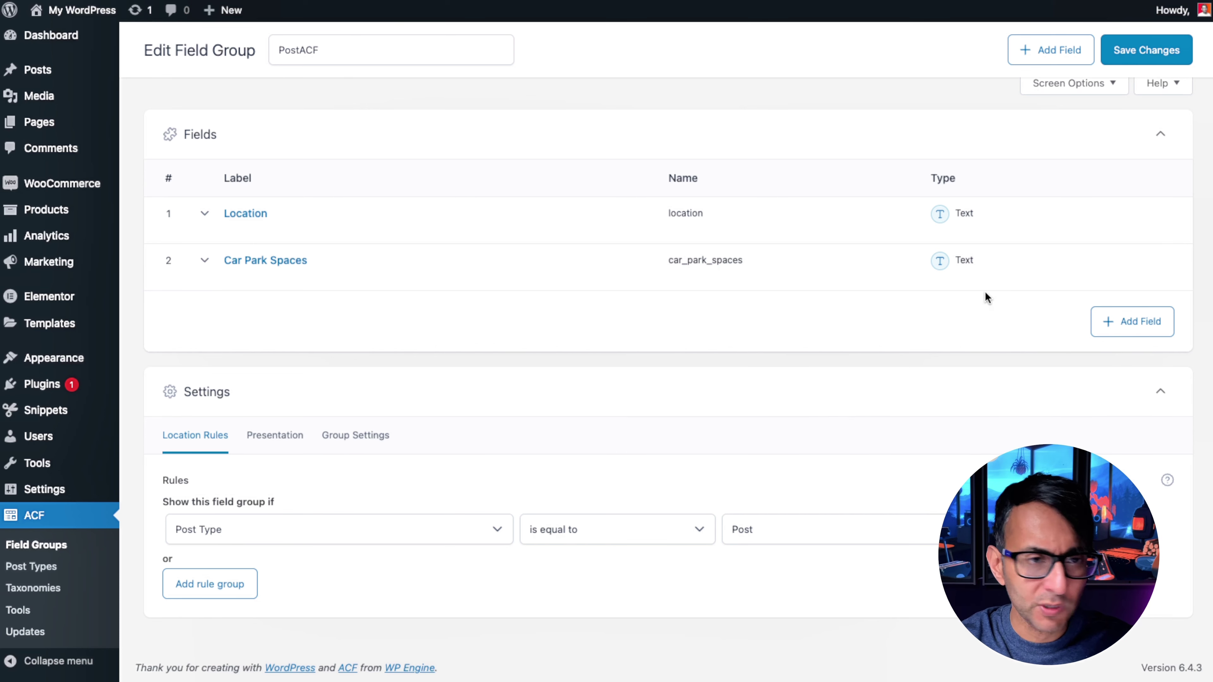
pyautogui.moveTo(260, 283)
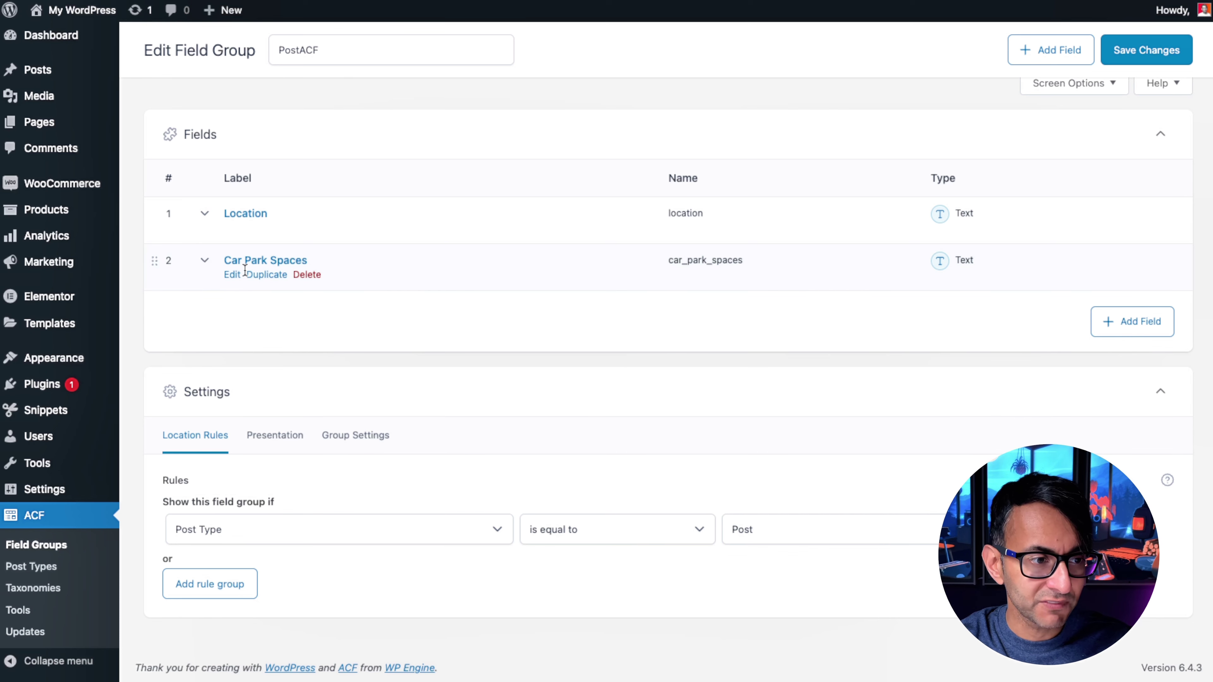
pyautogui.moveTo(673, 260)
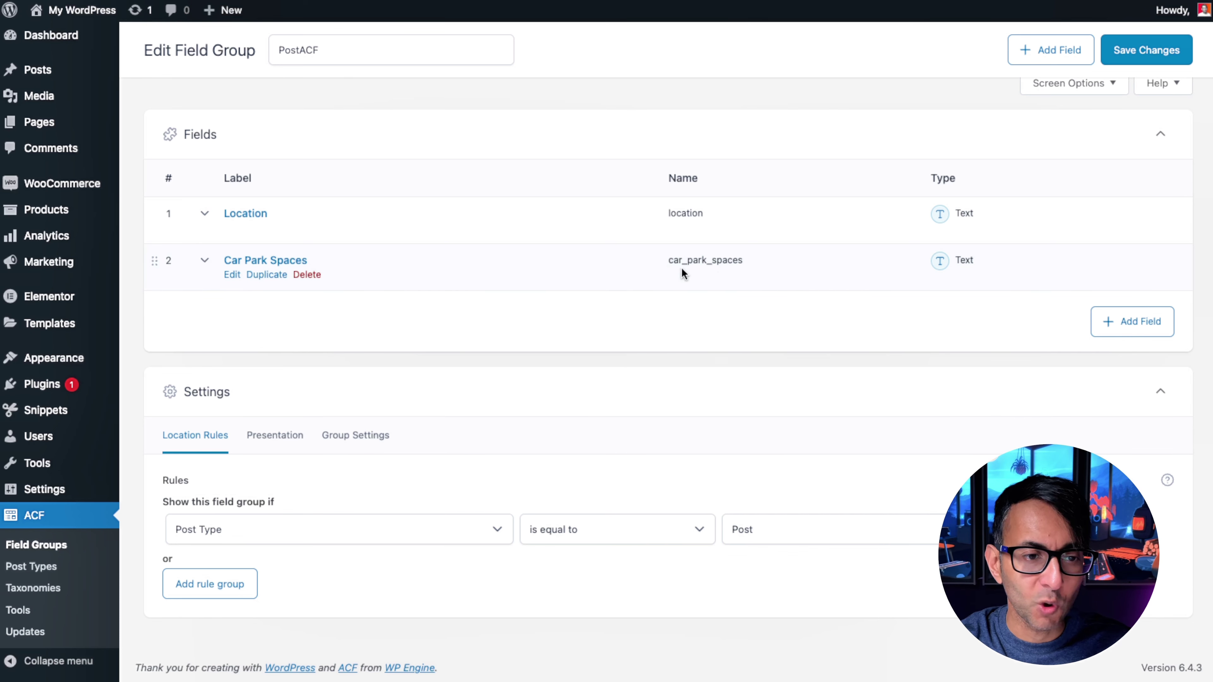
pyautogui.click(234, 276)
# Step: Scroll the Elementor single post template down to the Post Title widget showing Post1
pyautogui.scroll(-3, 334, 449)
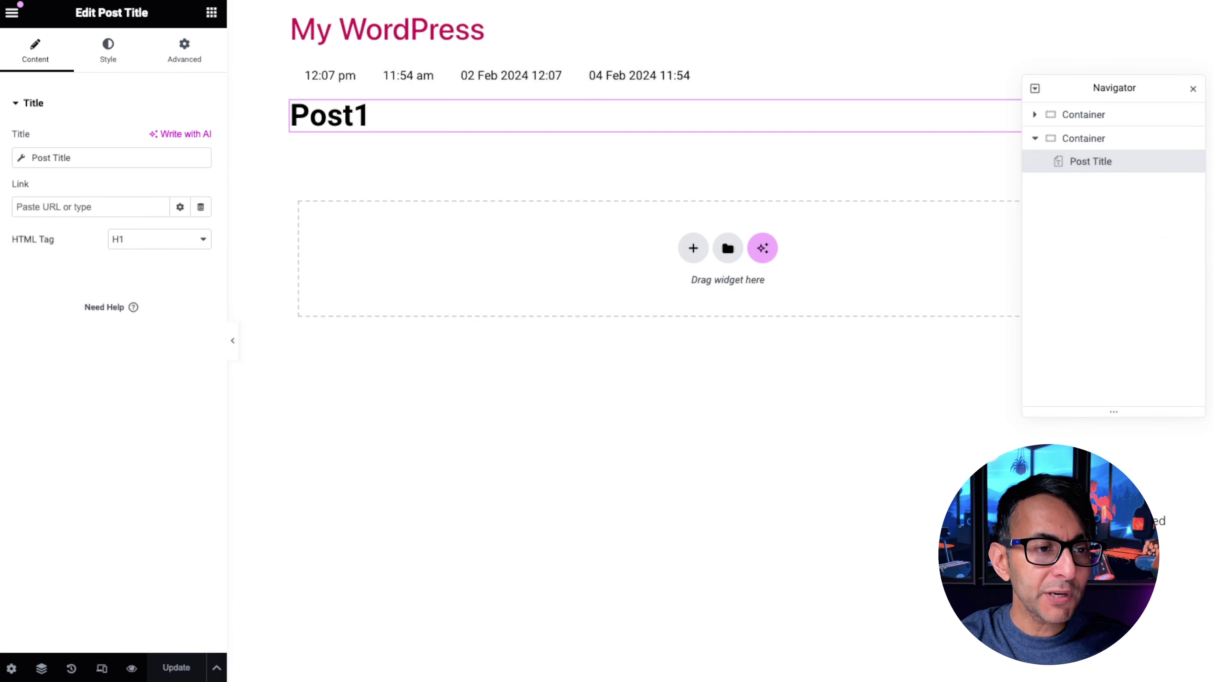
# Step: Add a Heading widget below Post1 and set its title to an ACF Field dynamic tag
pyautogui.click(211, 12)
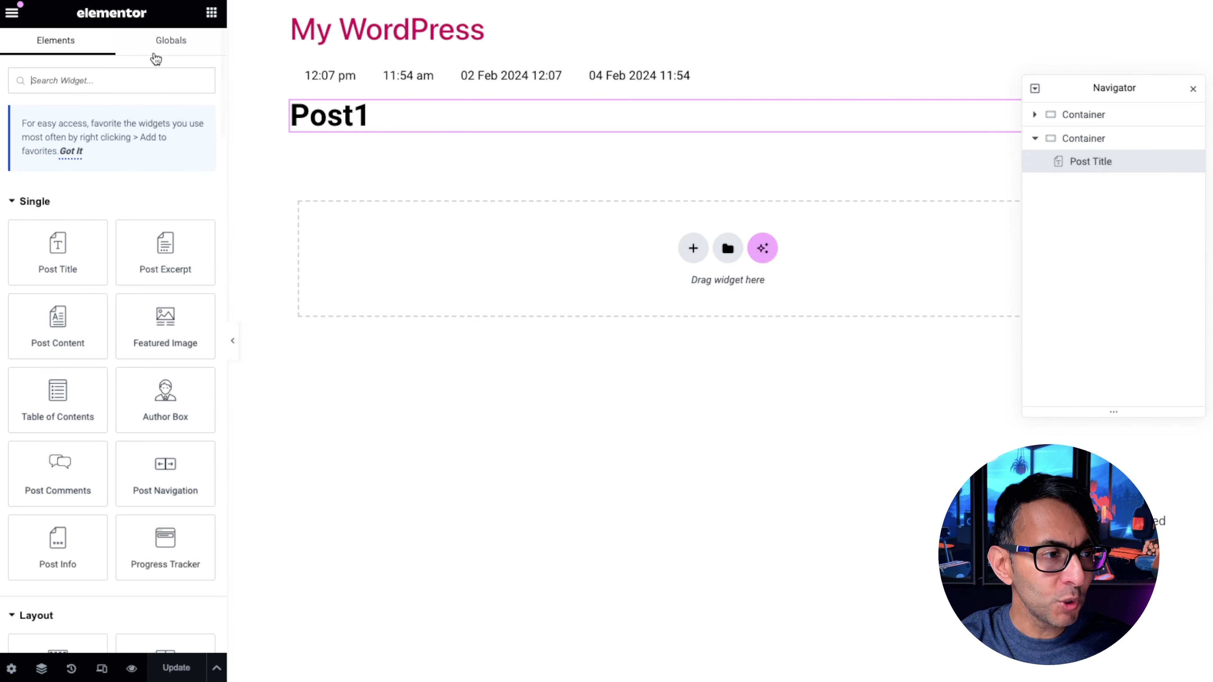
pyautogui.scroll(-4, 78, 549)
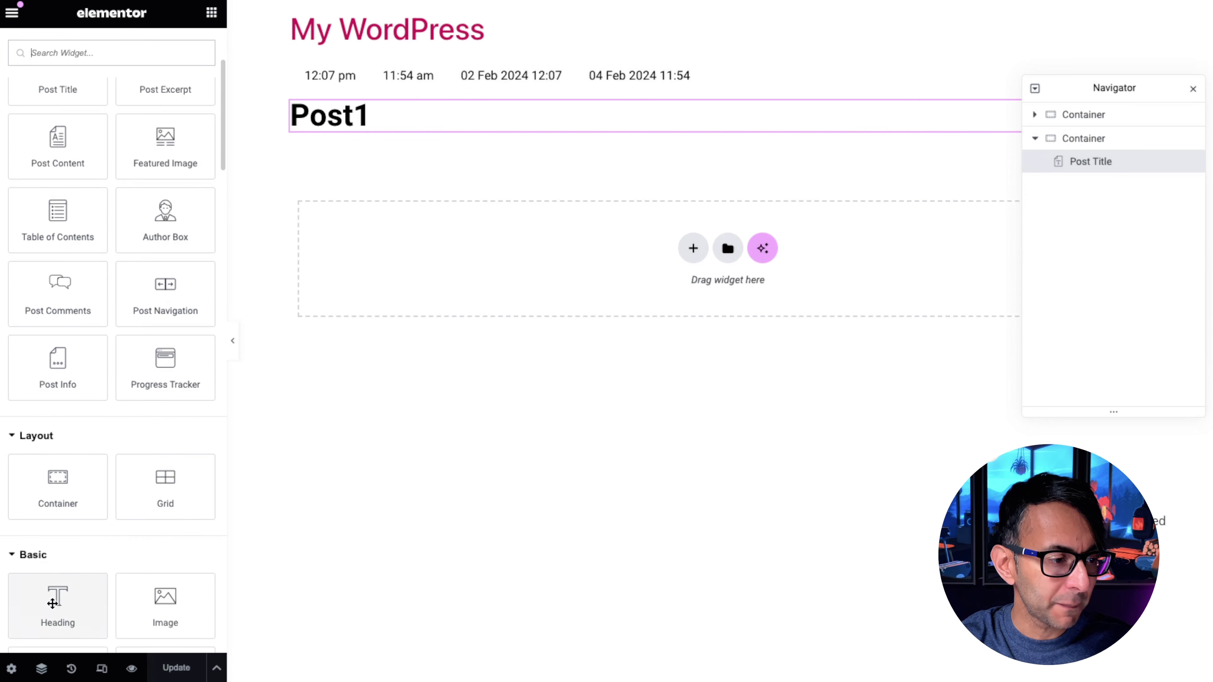
pyautogui.moveTo(55, 599); pyautogui.dragTo(438, 233)
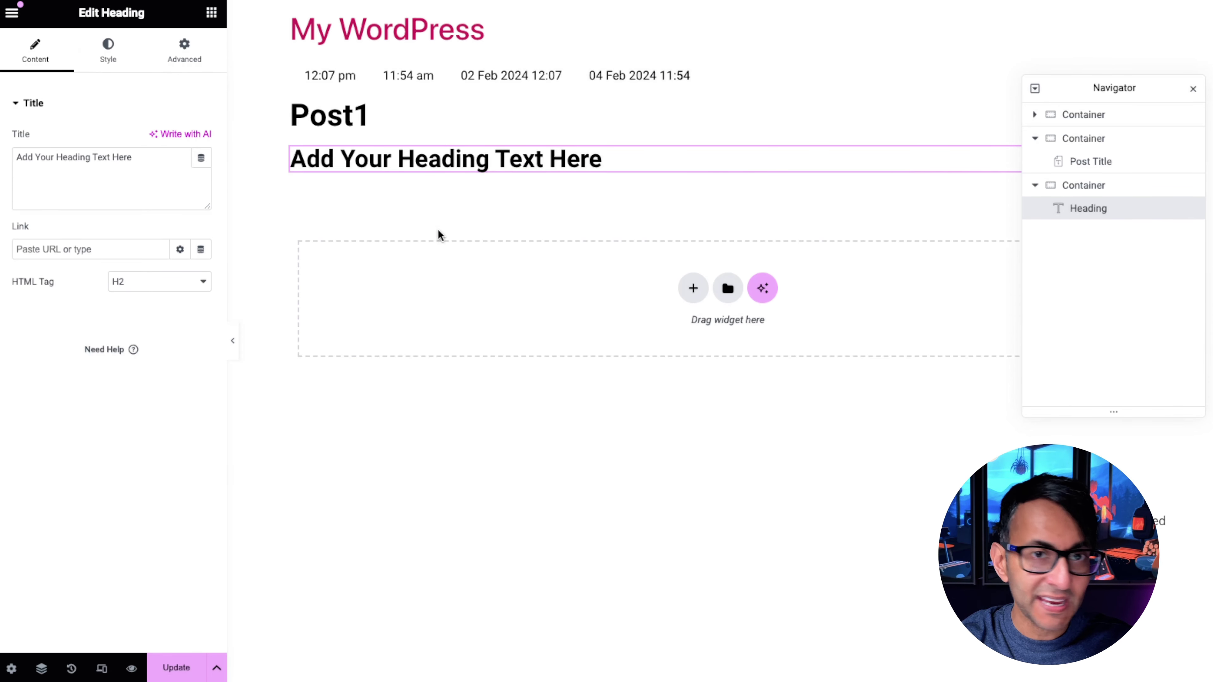
pyautogui.click(200, 161)
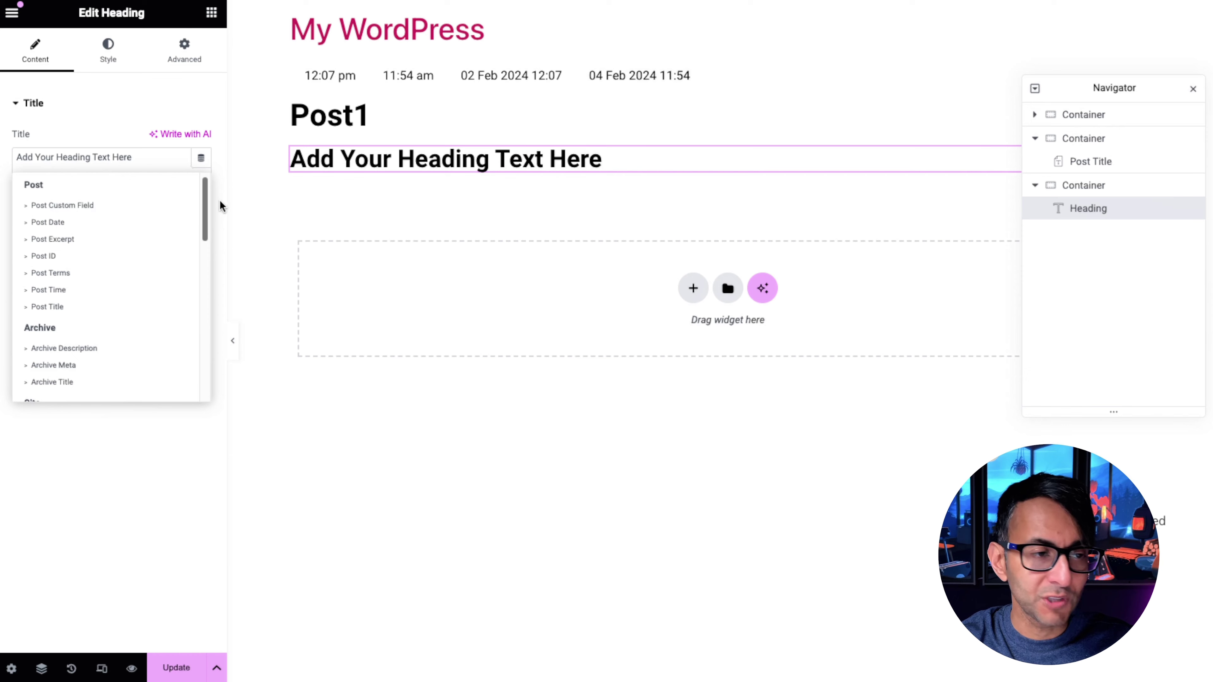
pyautogui.moveTo(204, 207); pyautogui.dragTo(206, 378)
pyautogui.click(47, 388)
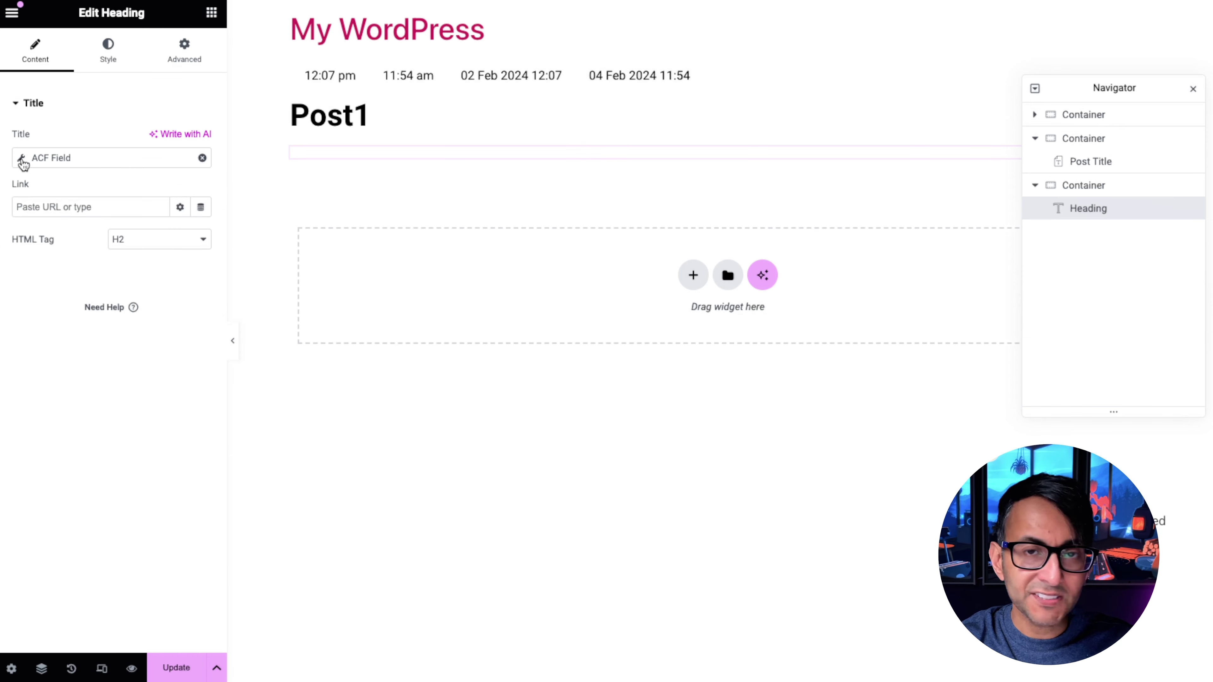
# Step: Bind the heading to the Car Park Spaces field, with 'Car Park Spaces' after the value
pyautogui.click(22, 163)
pyautogui.click(138, 227)
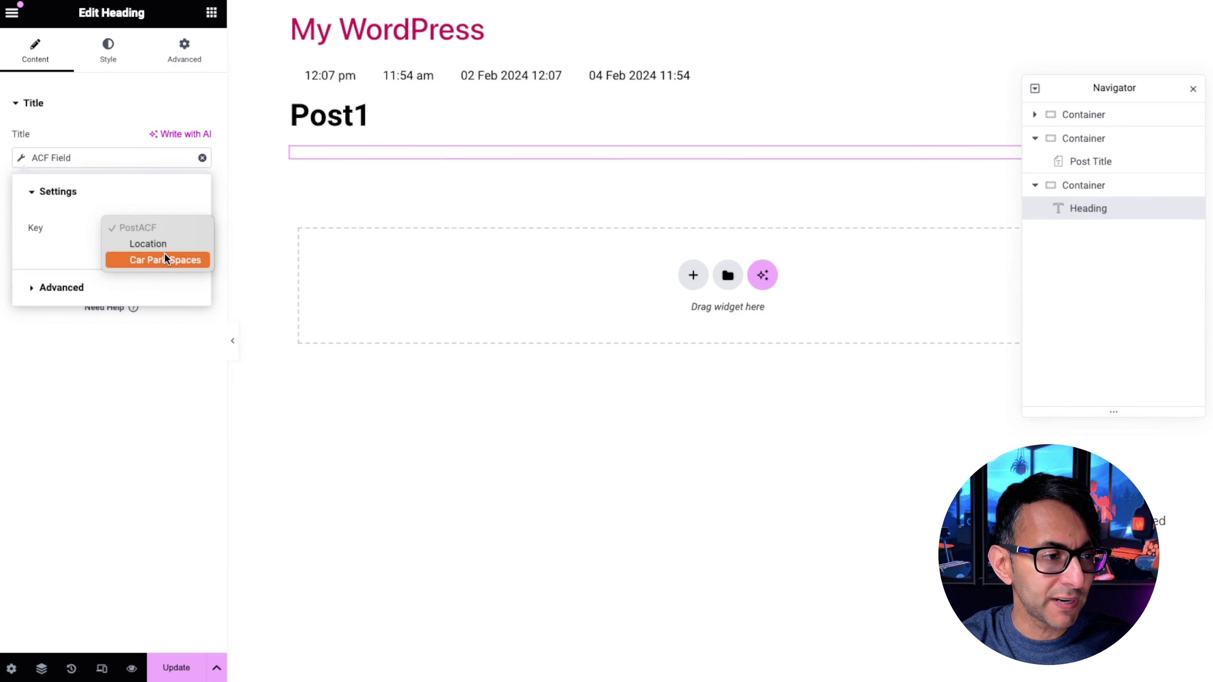
pyautogui.click(167, 261)
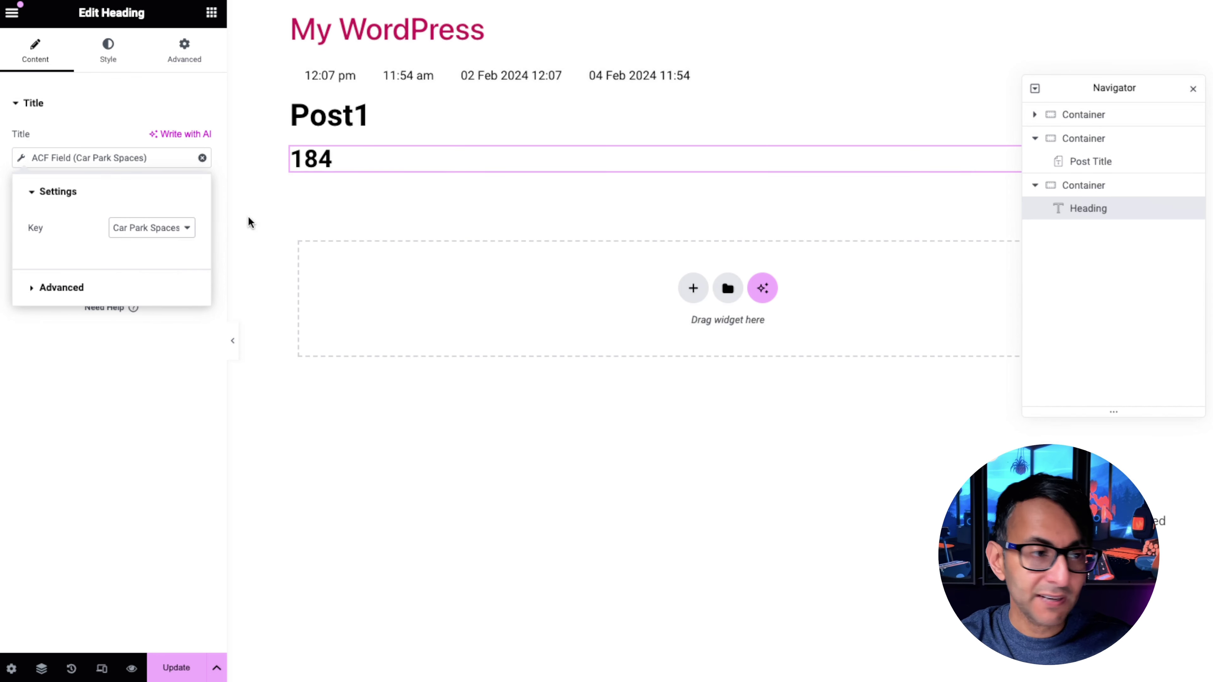
pyautogui.click(69, 287)
pyautogui.click(118, 262)
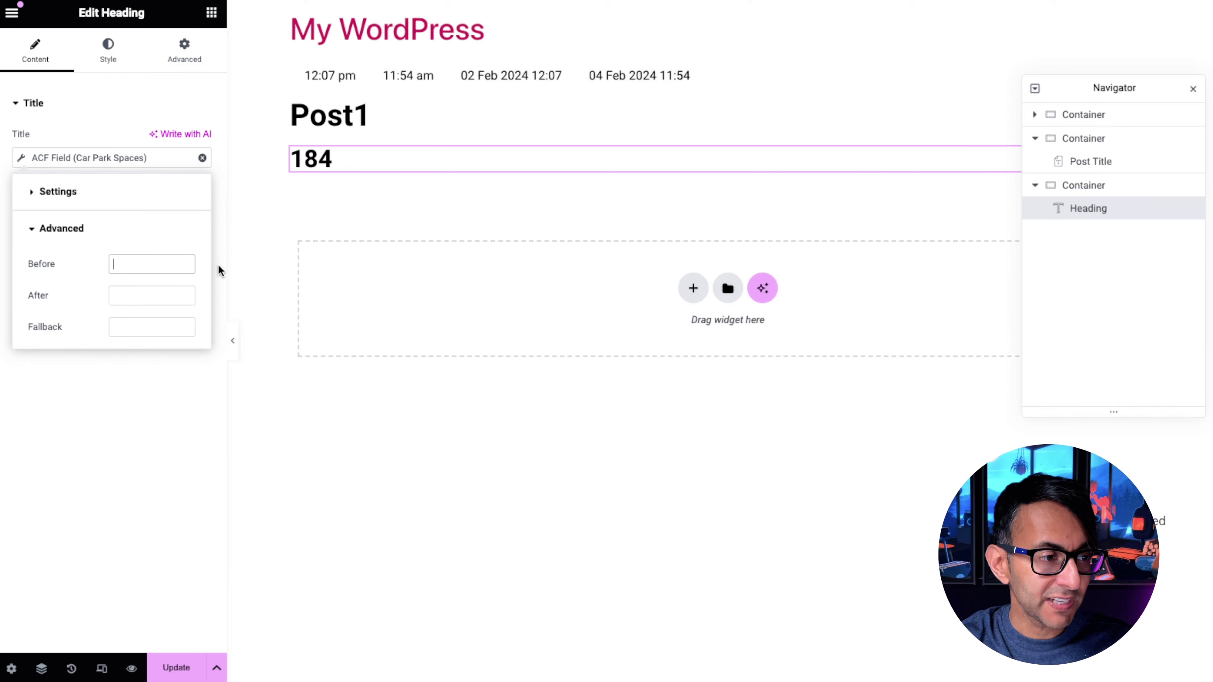
pyautogui.click(129, 288)
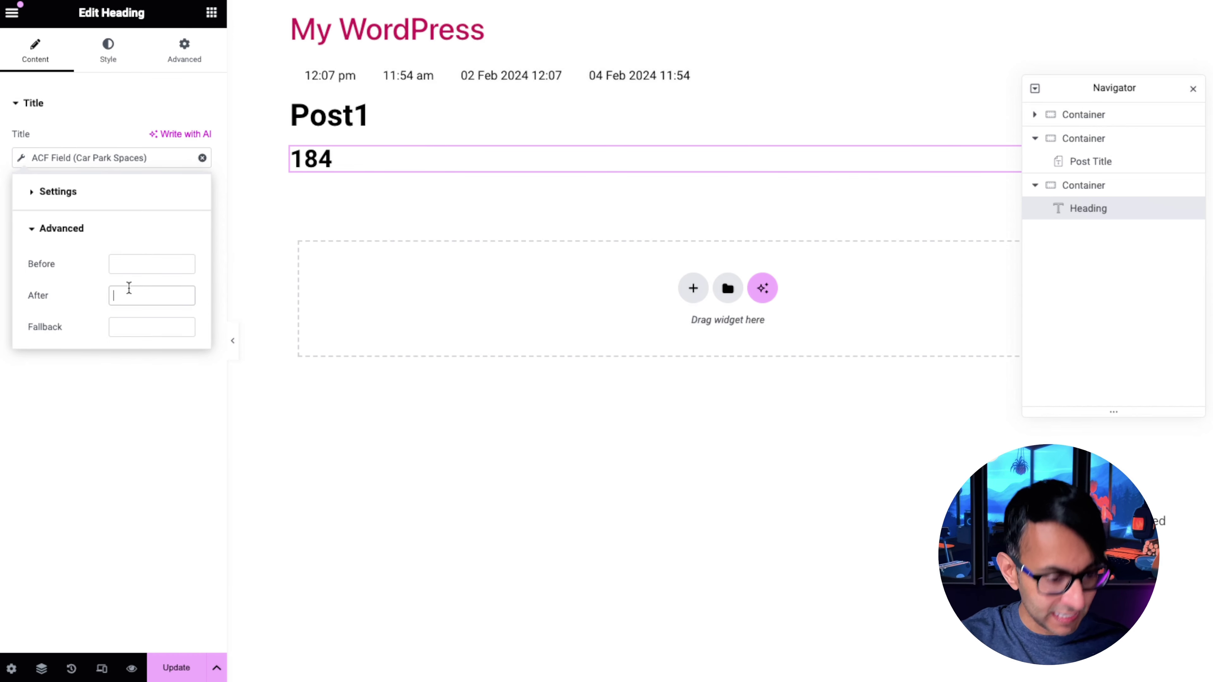
pyautogui.write('Car Park Spaces')
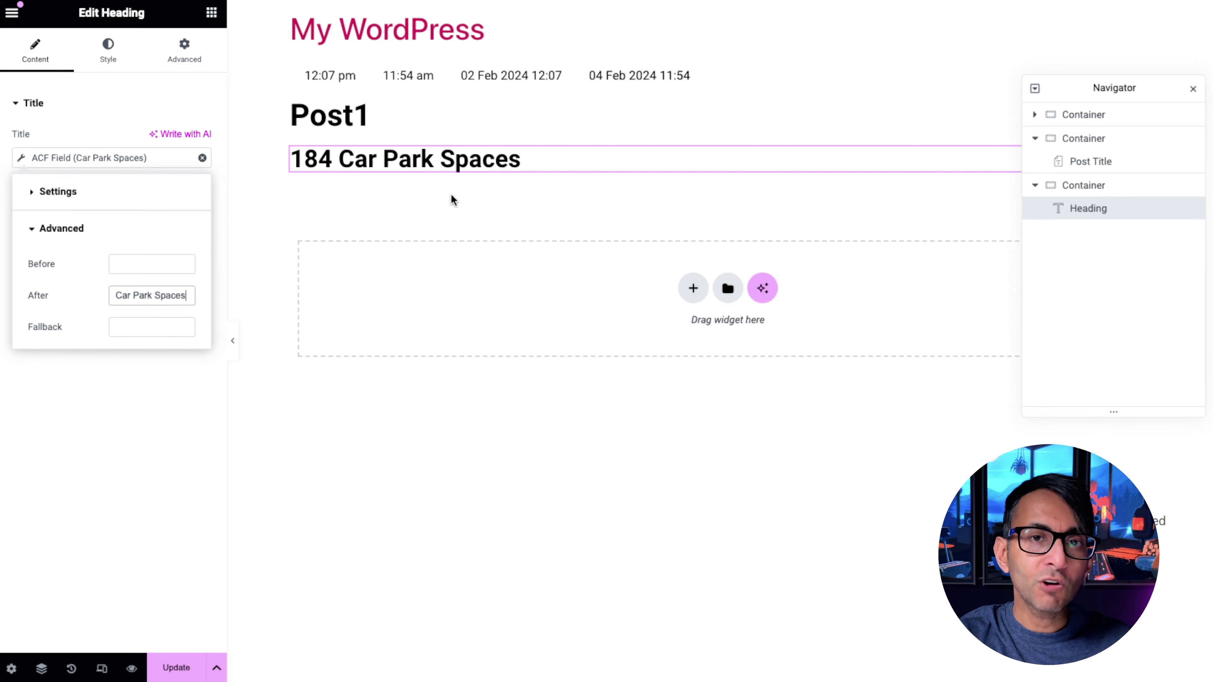
# Step: Add a Text Editor widget below the heading, clear its placeholder, and link it to an ACF Field tag
pyautogui.click(211, 12)
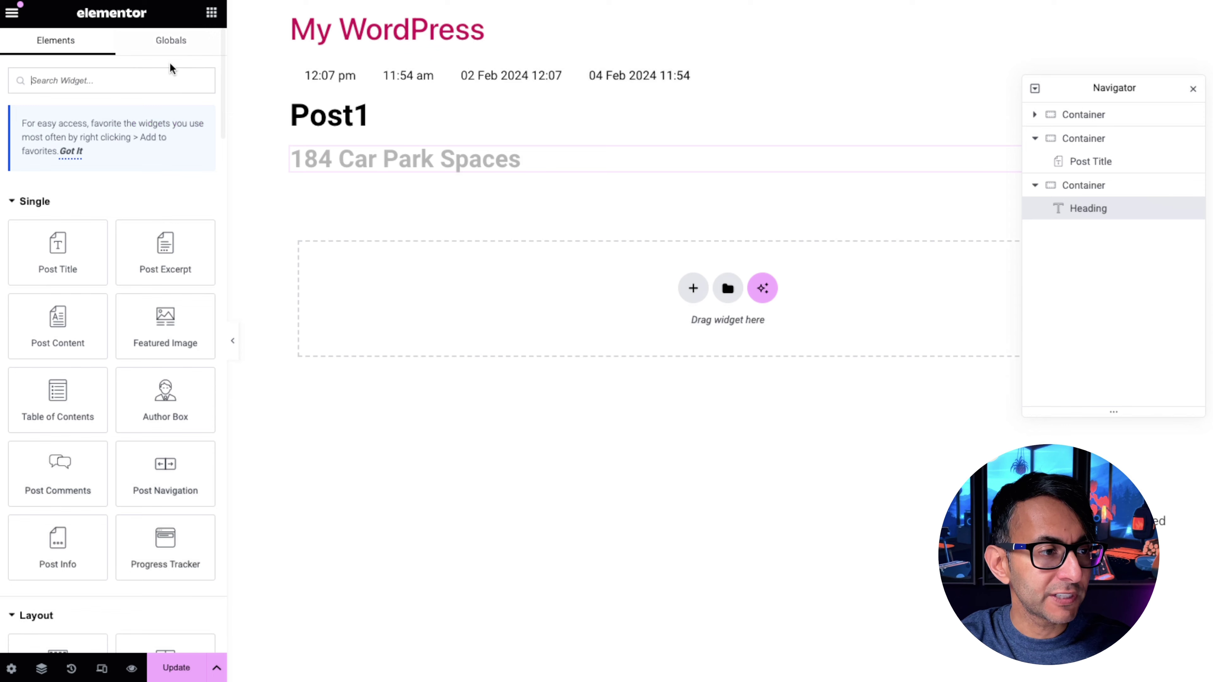
pyautogui.scroll(-1, 136, 447)
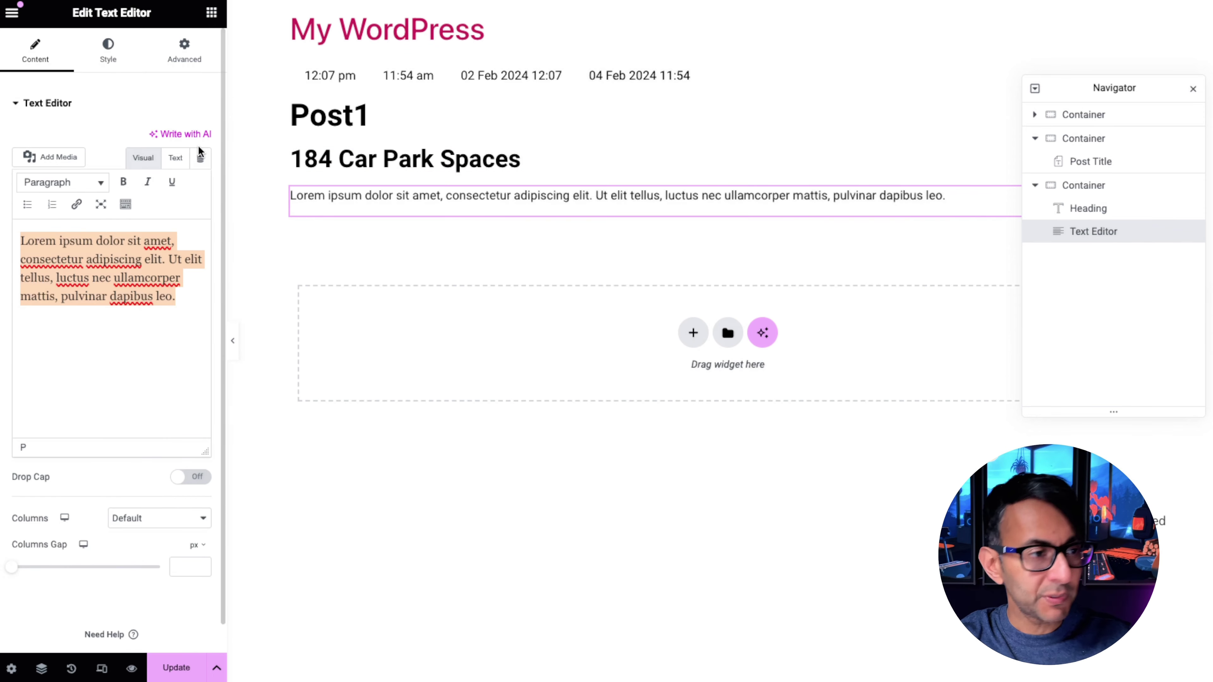
pyautogui.press('BackSpace')
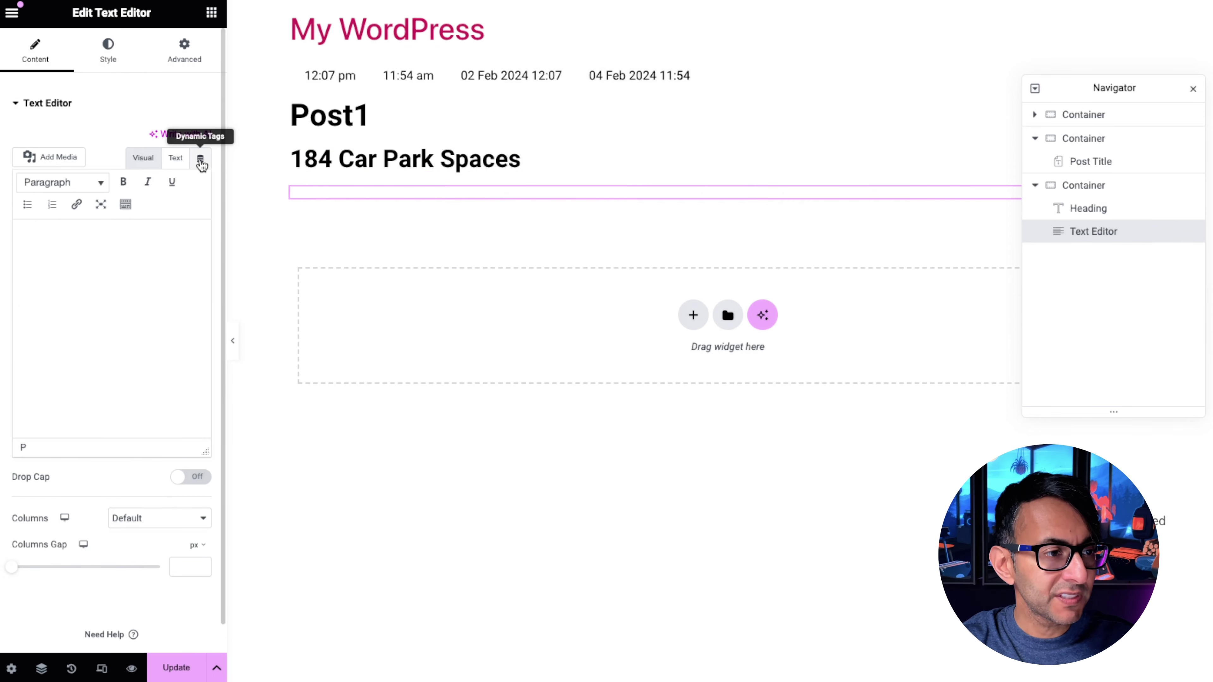
pyautogui.click(200, 161)
pyautogui.scroll(-5, 120, 287)
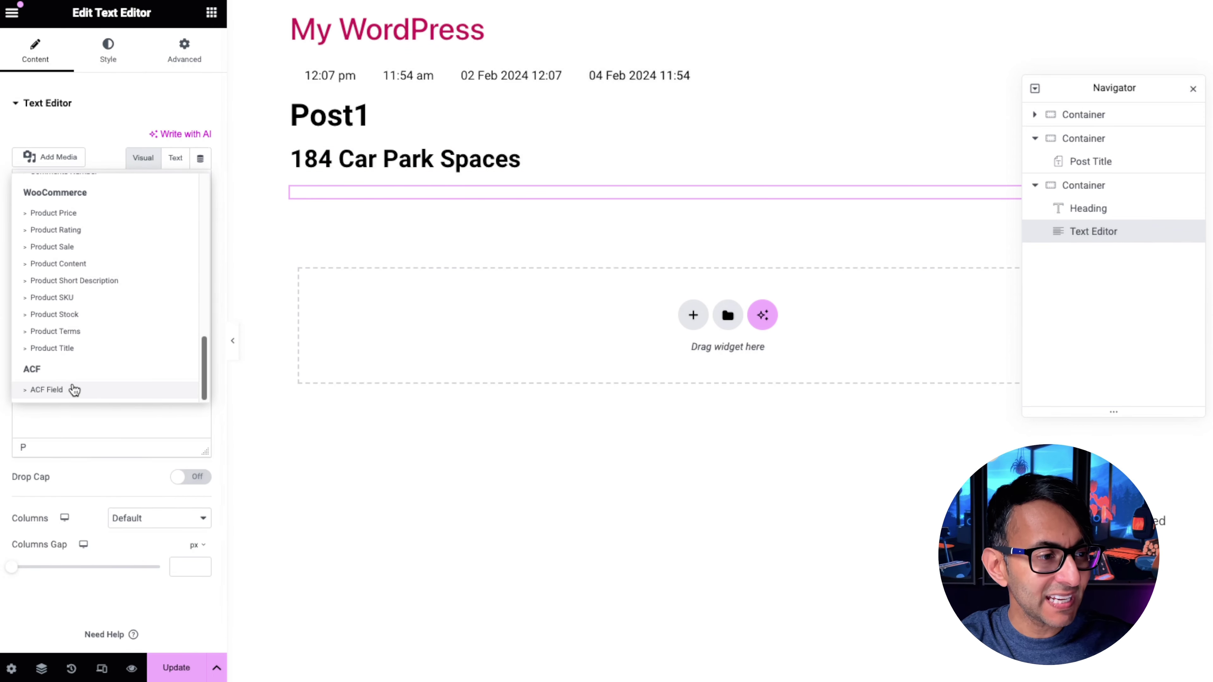
pyautogui.click(67, 389)
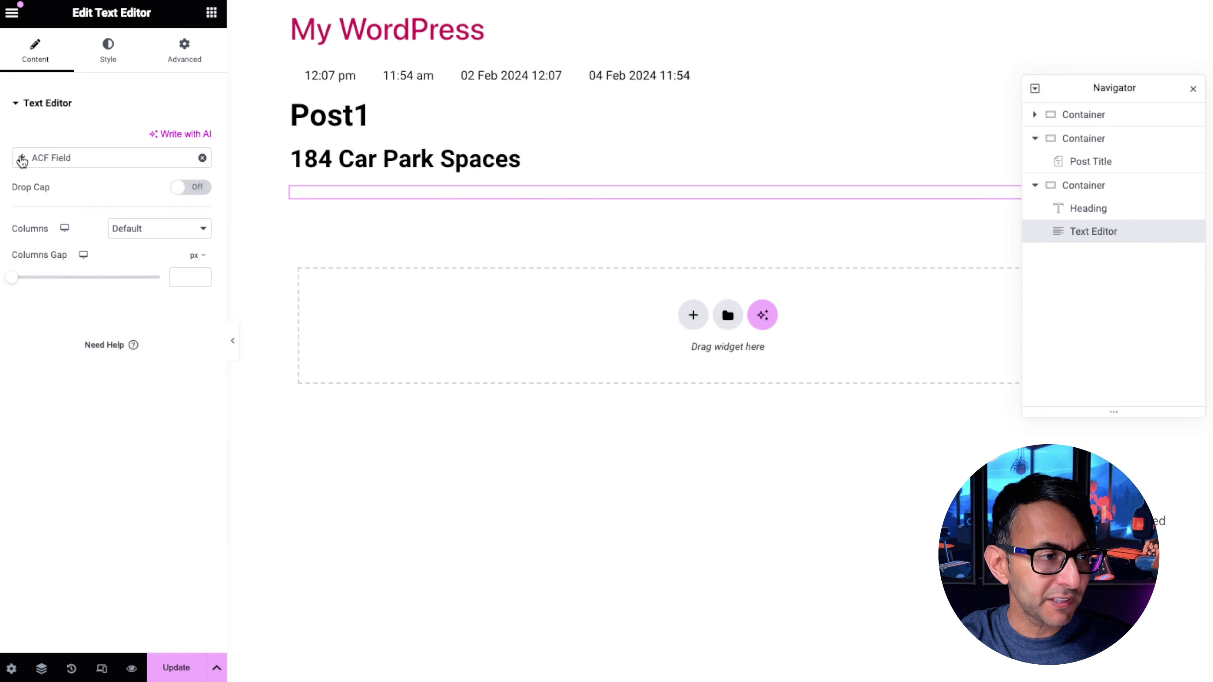
pyautogui.click(21, 158)
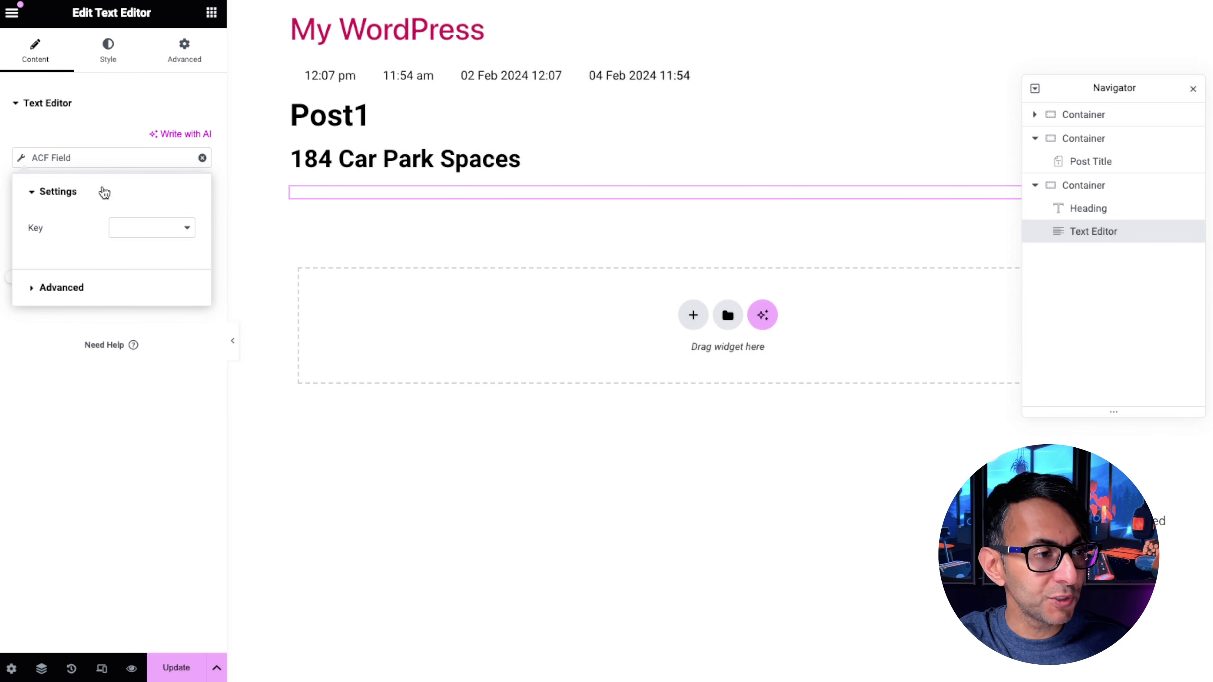
# Step: Drop the ACF Field tag and type the shortcode [acf field ="location"] into the text block
pyautogui.click(62, 79)
pyautogui.click(202, 158)
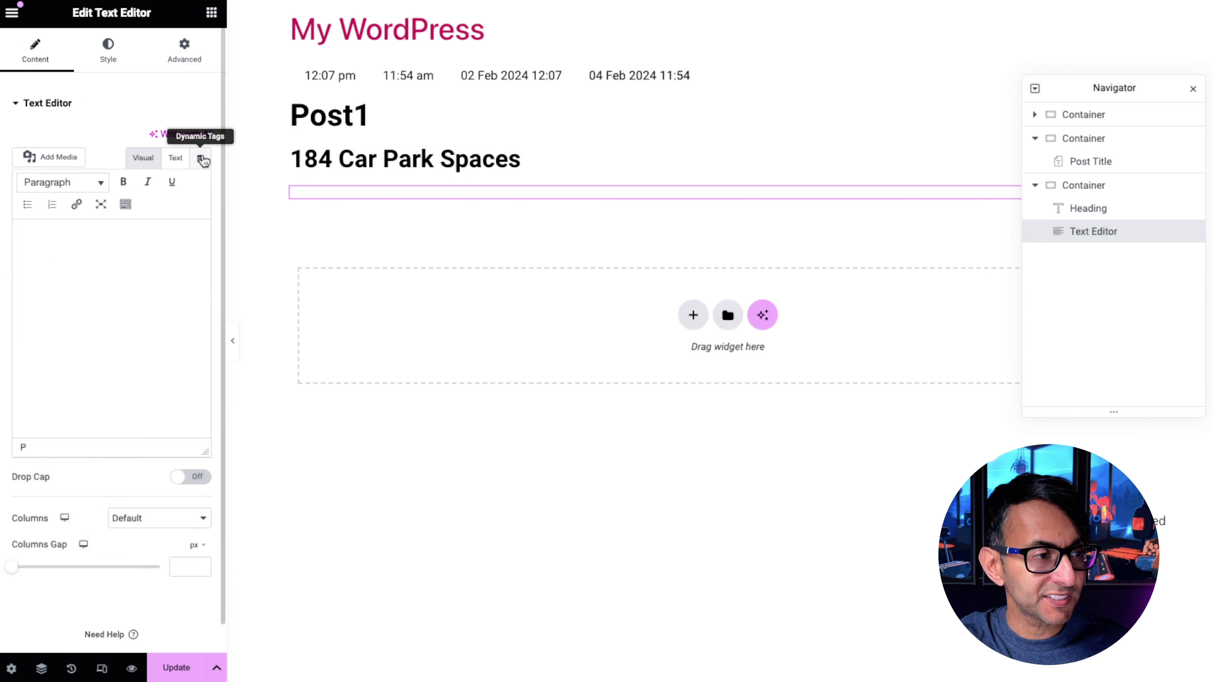
pyautogui.write('[acf field')
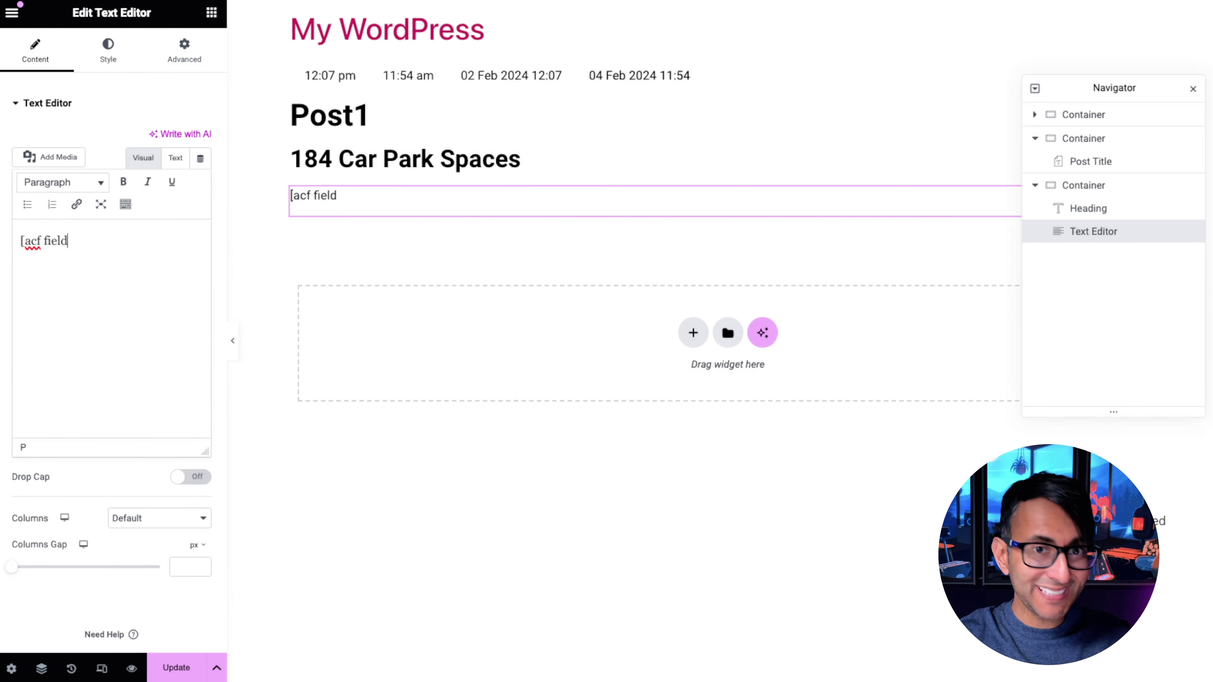
pyautogui.write(' ="lo')
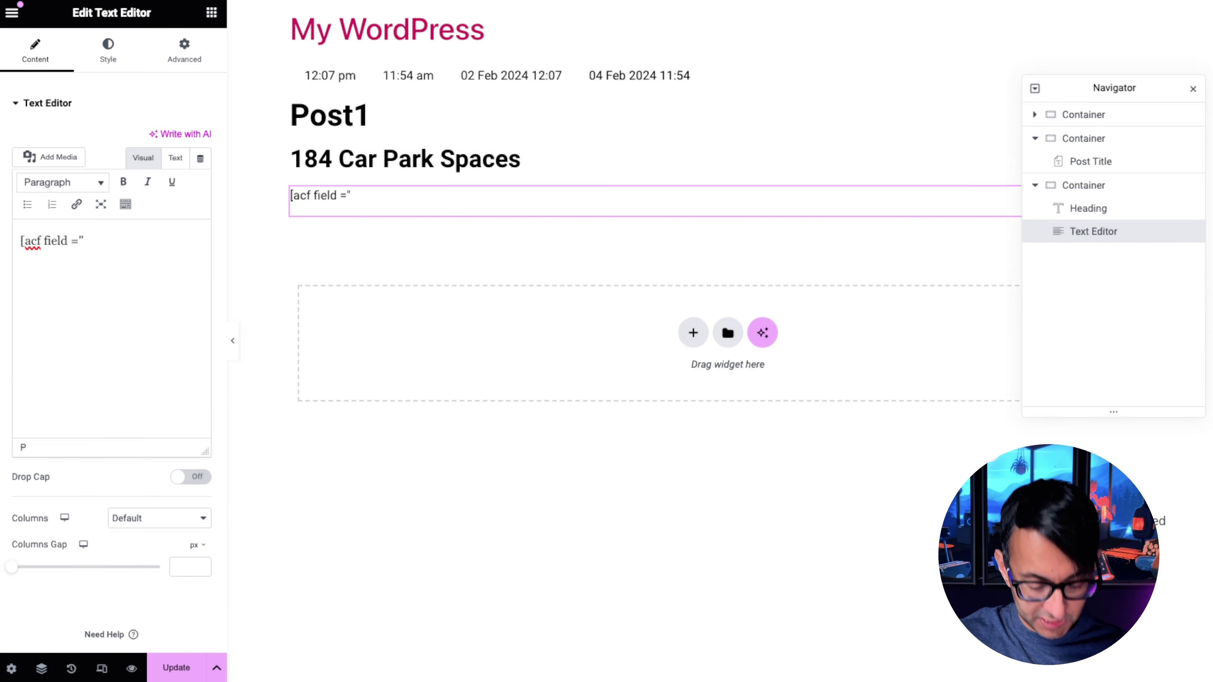
pyautogui.write('cation')
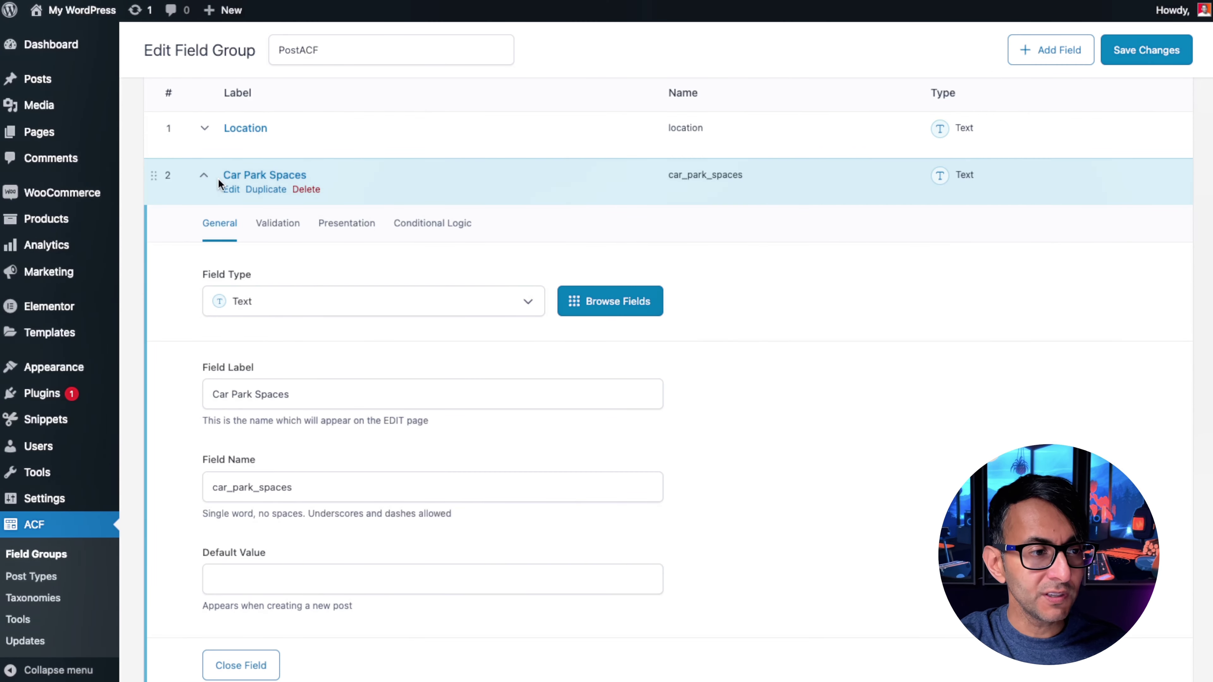
pyautogui.click(204, 177)
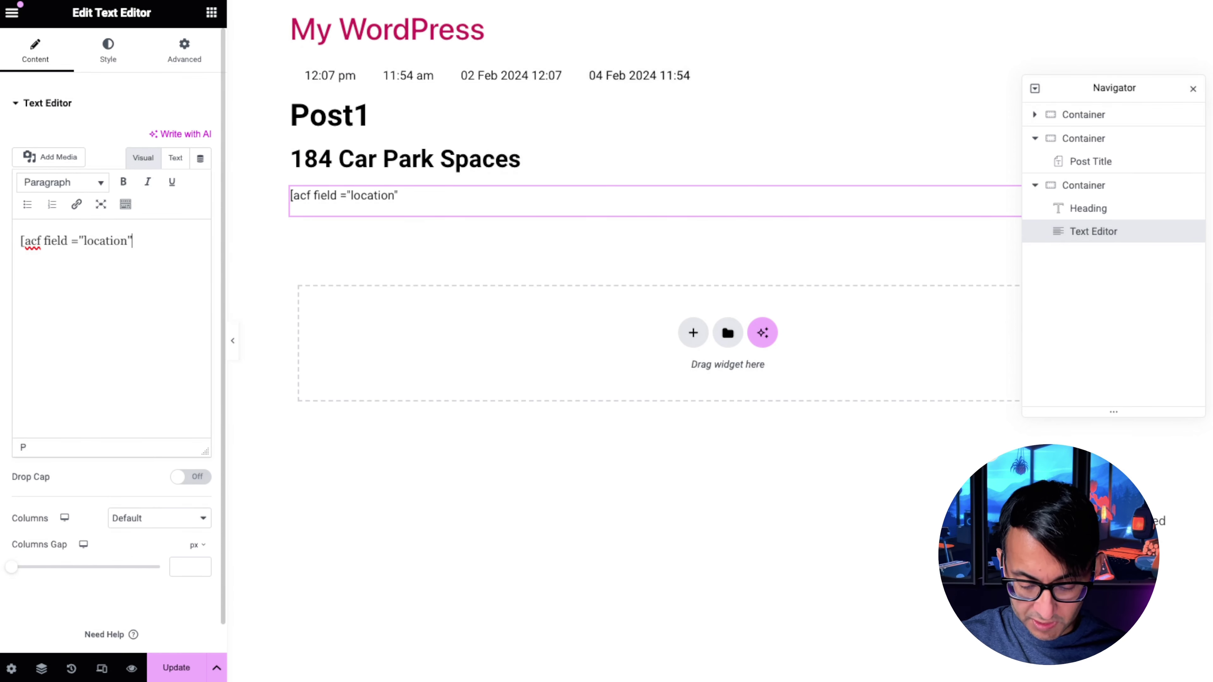
pyautogui.write('}')
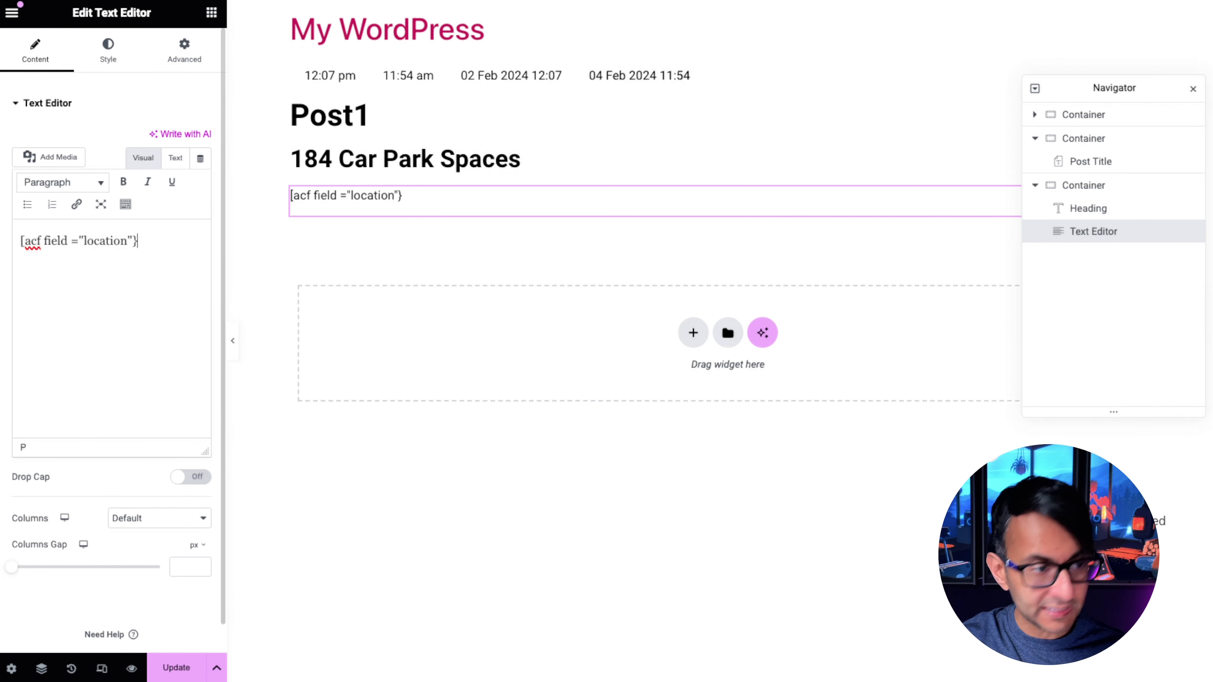
pyautogui.press('BackSpace')
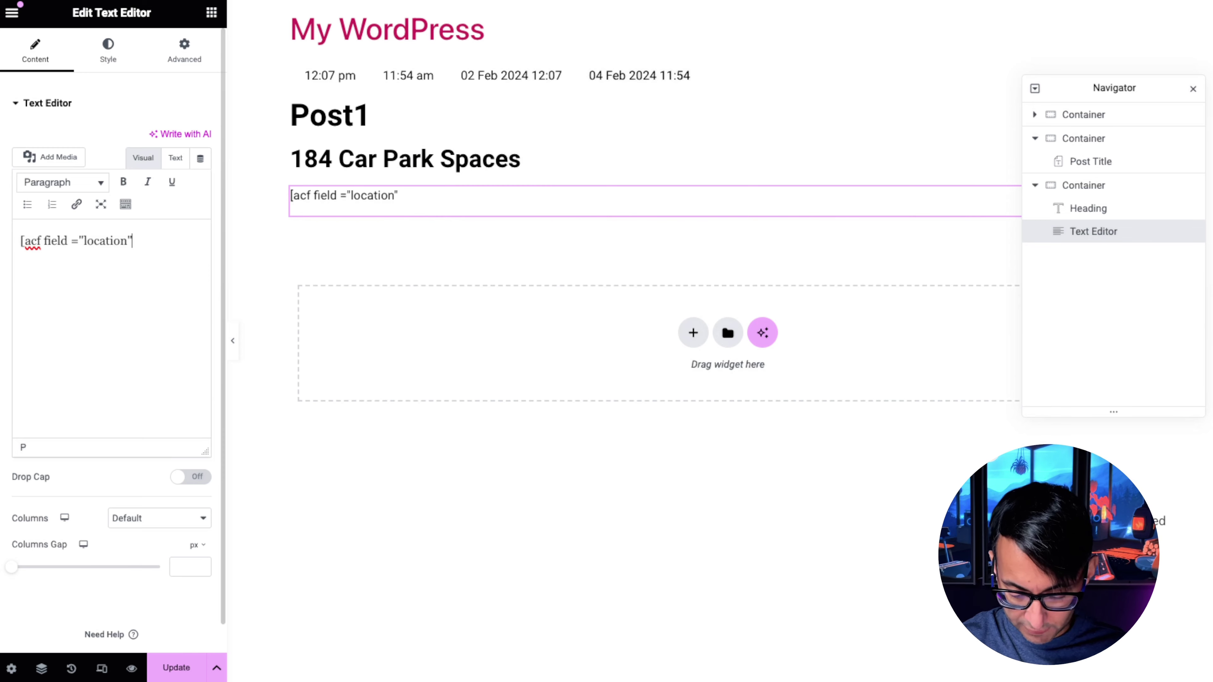
pyautogui.write(']')
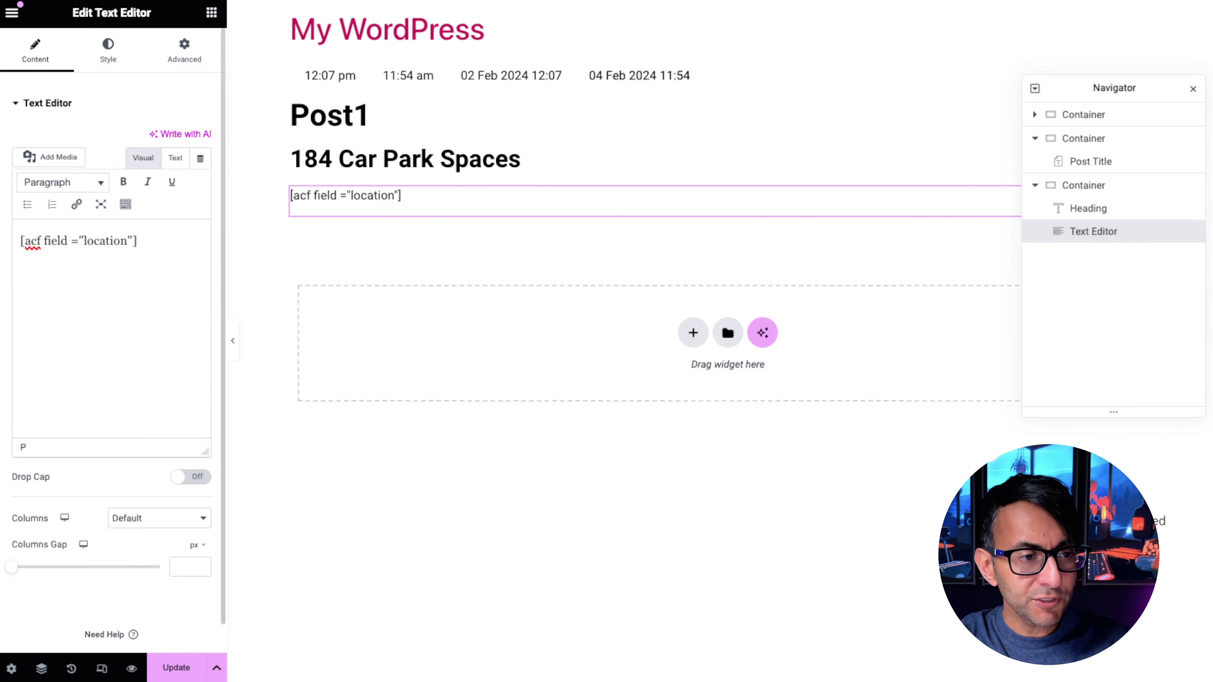
# Step: Save the template and preview the post, where the location shortcode renders as London
pyautogui.click(177, 667)
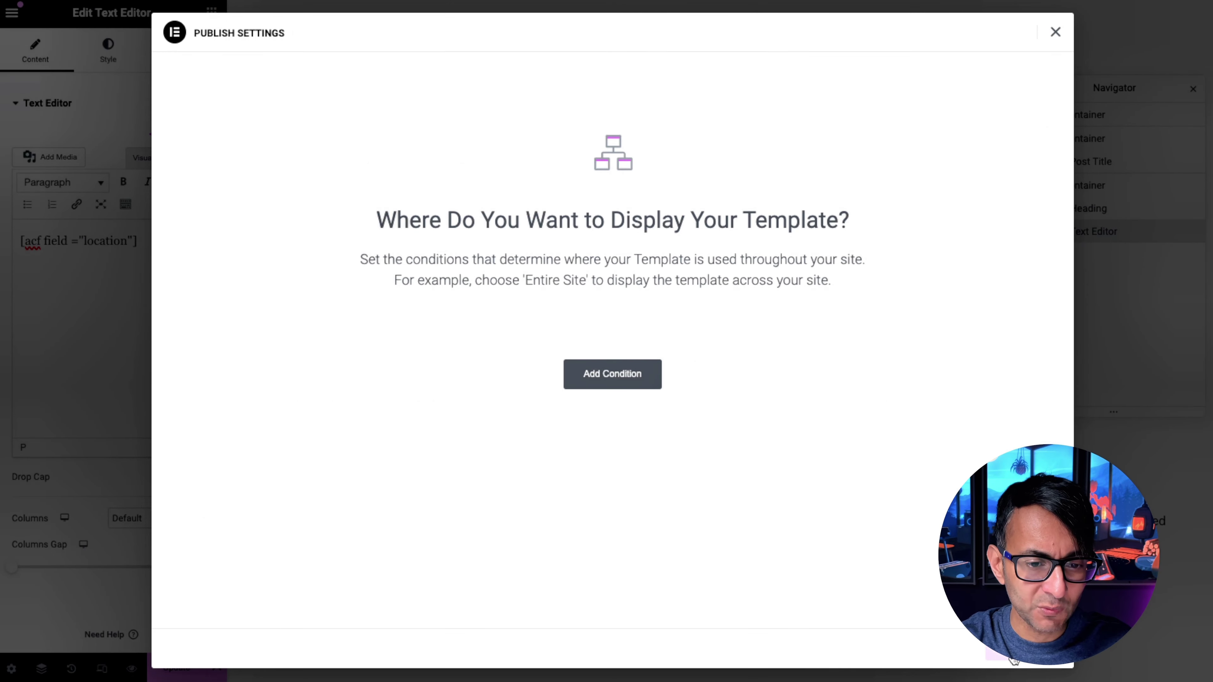
pyautogui.press('Escape')
pyautogui.moveTo(135, 673)
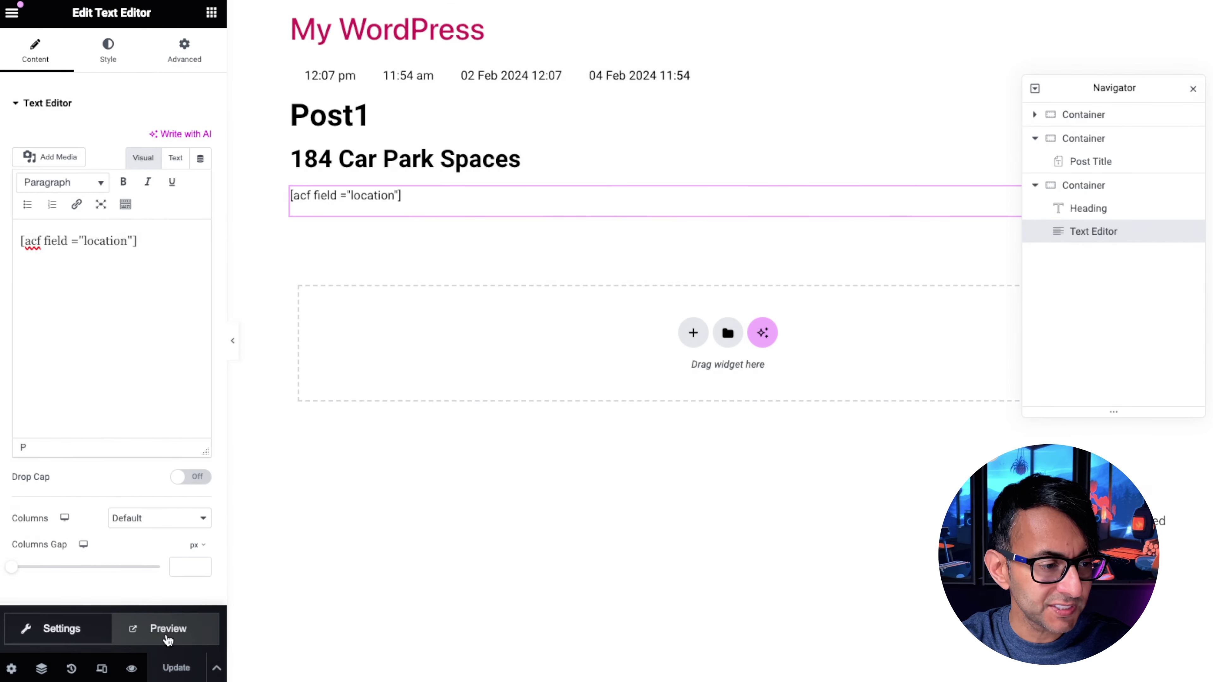
pyautogui.click(165, 633)
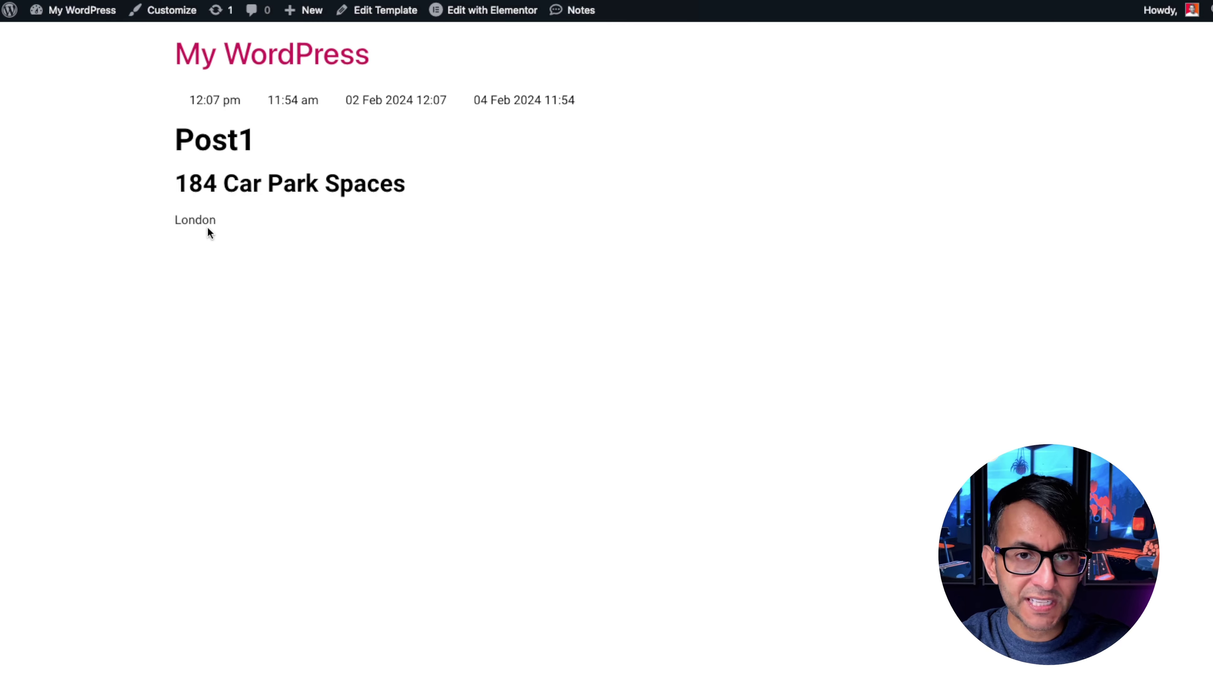
pyautogui.hotkey('ctrl', 'w')
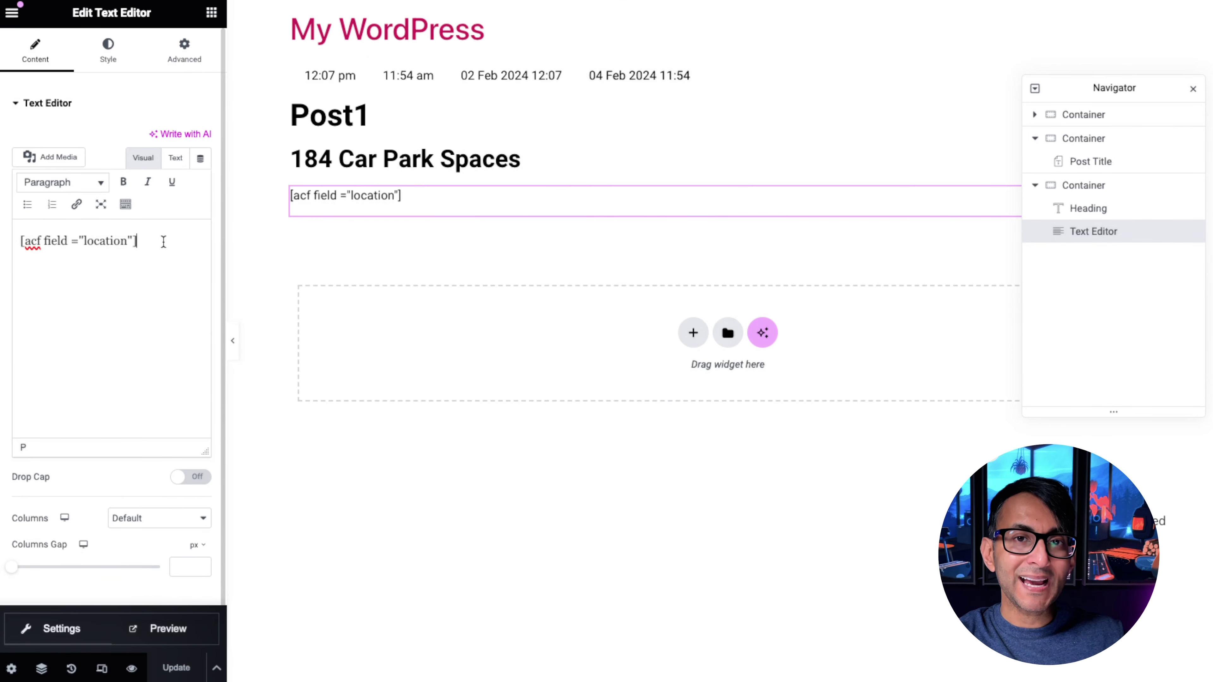
# Step: Add a bold 'Location:' label before the location shortcode and save the template
pyautogui.click(19, 241)
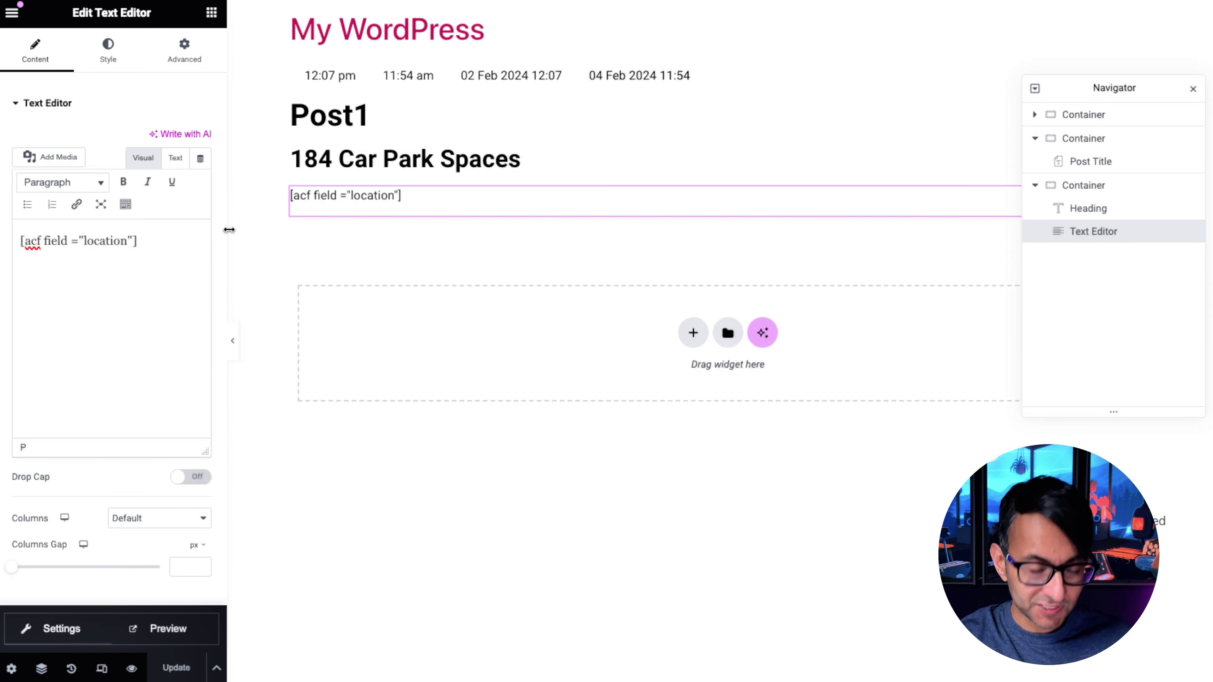
pyautogui.write('Location')
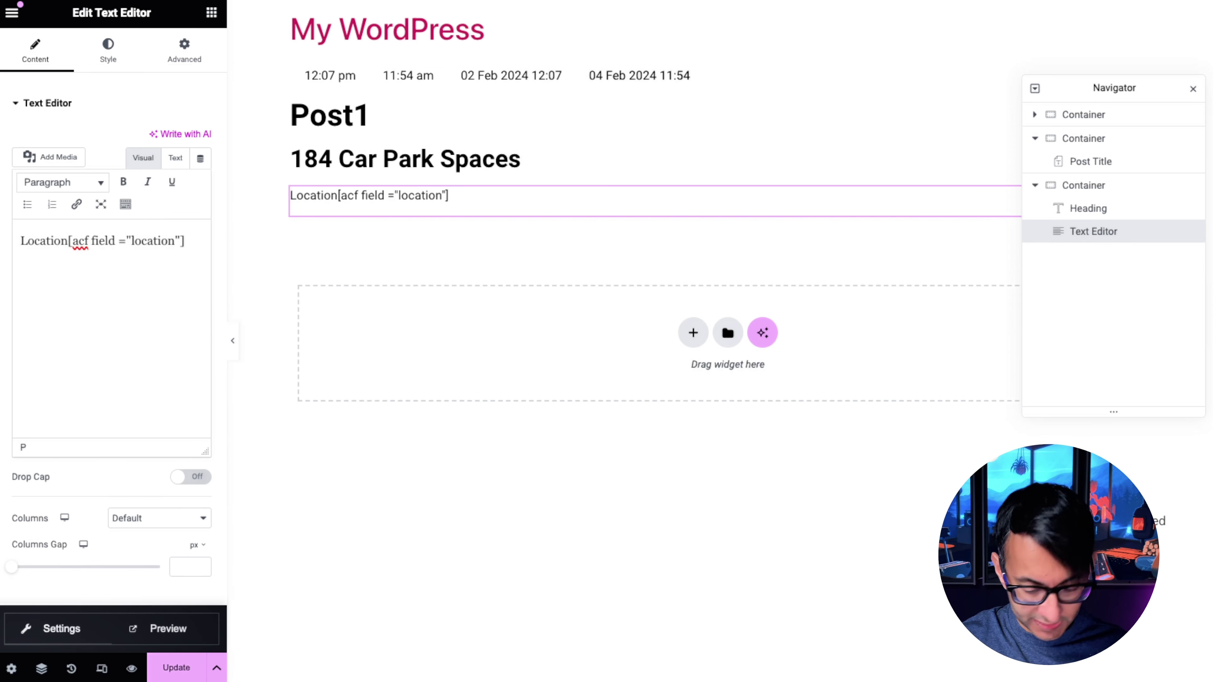
pyautogui.write(':')
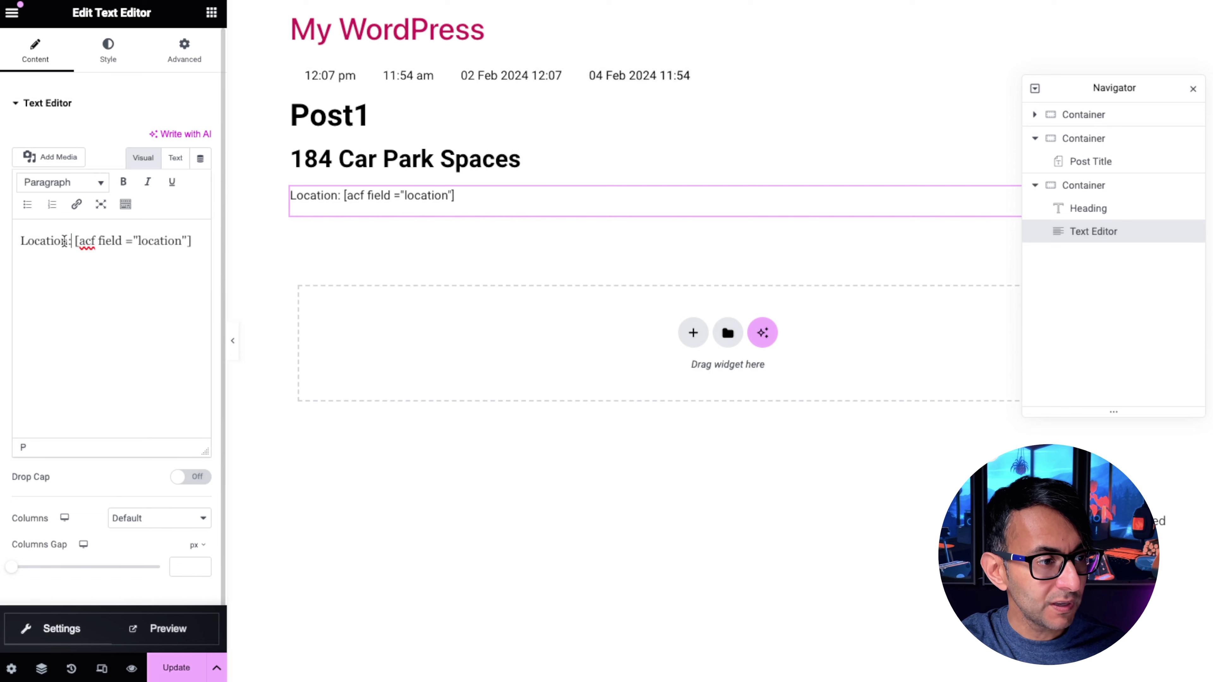
pyautogui.moveTo(73, 241); pyautogui.dragTo(19, 241)
pyautogui.click(123, 181)
pyautogui.click(147, 415)
pyautogui.click(158, 668)
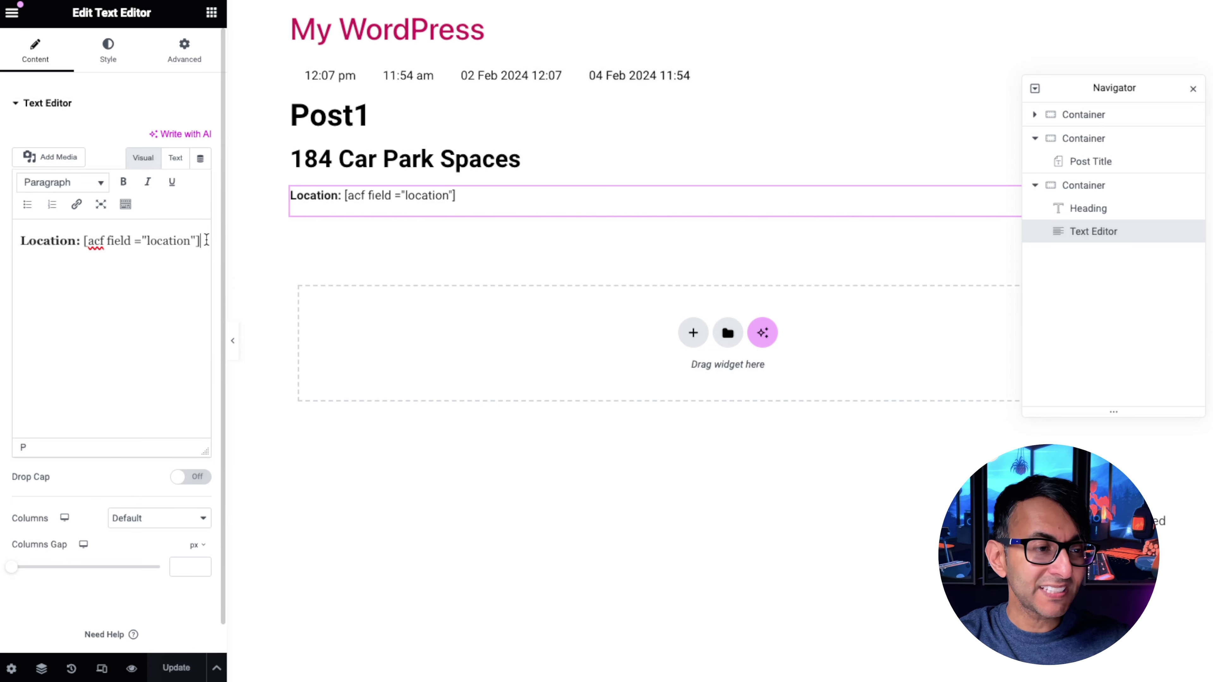
# Step: Add a bold '| Car Park Spaces:' label after the location shortcode
pyautogui.press('Return')
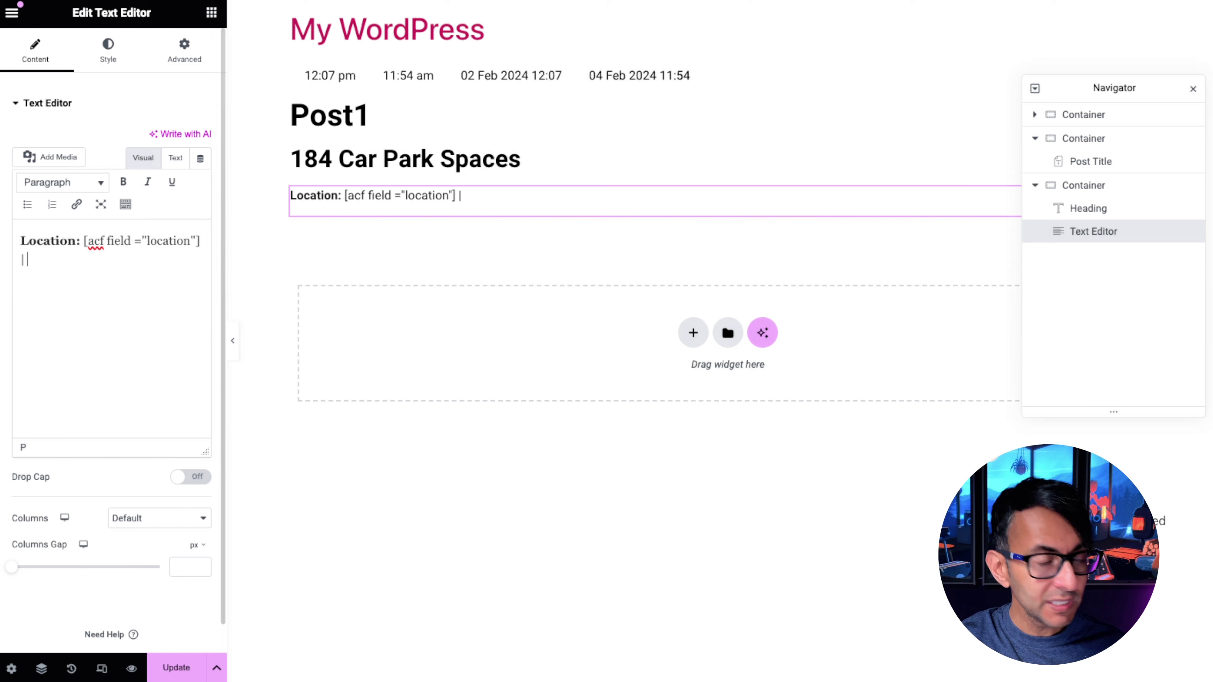
pyautogui.write('| Car Park')
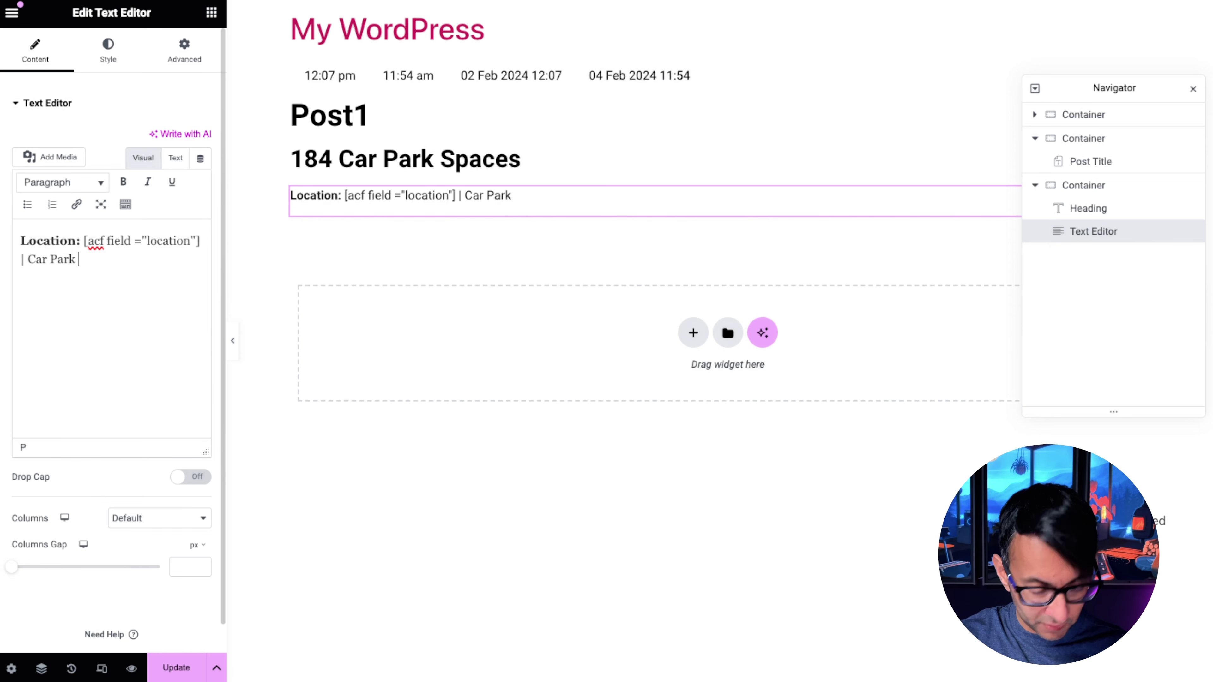
pyautogui.write(' Spaces:')
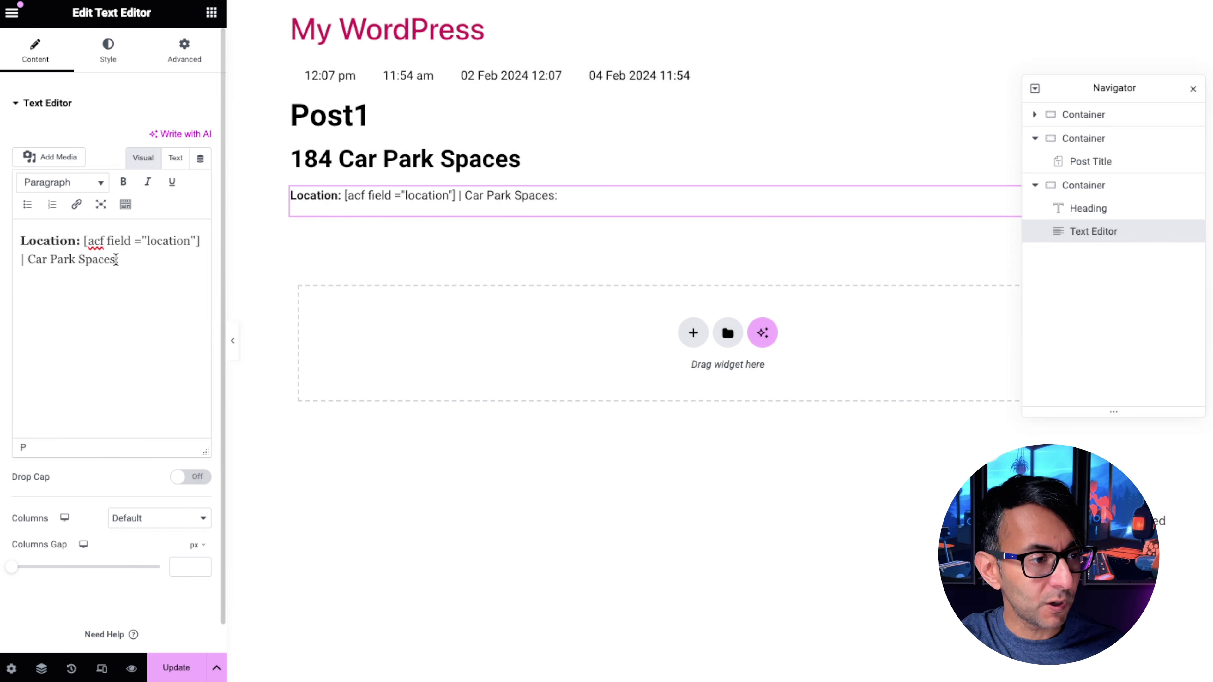
pyautogui.moveTo(118, 259); pyautogui.dragTo(202, 241)
pyautogui.hotkey('ctrl', 'b')
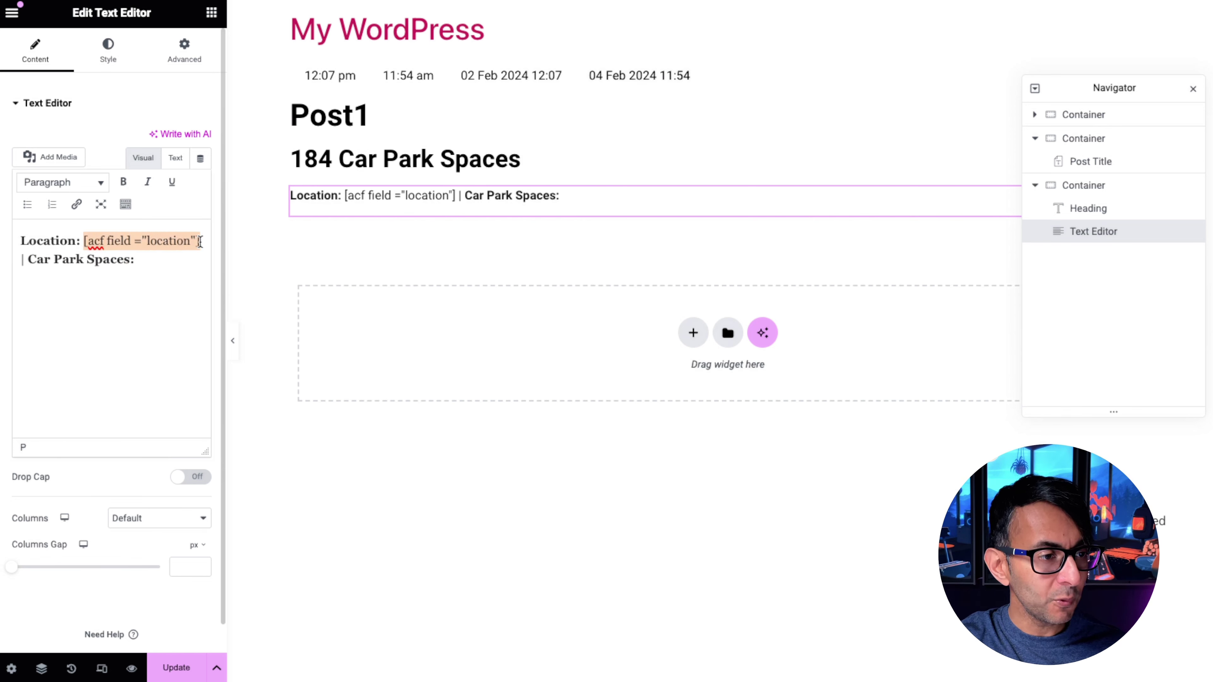
# Step: Paste a copy of the location shortcode after the label and change its field to car_park_spaces
pyautogui.hotkey('ctrl', 'c')
pyautogui.click(100, 276)
pyautogui.hotkey('ctrl', 'v')
pyautogui.doubleClick(59, 278)
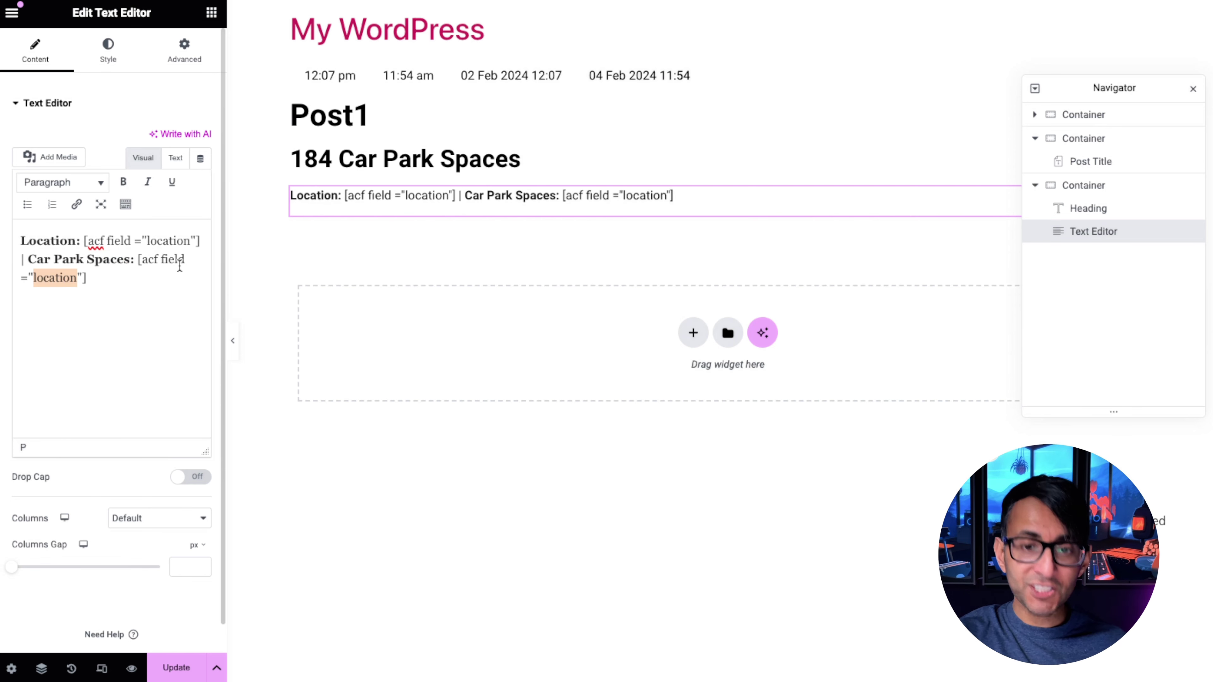
pyautogui.write('car-')
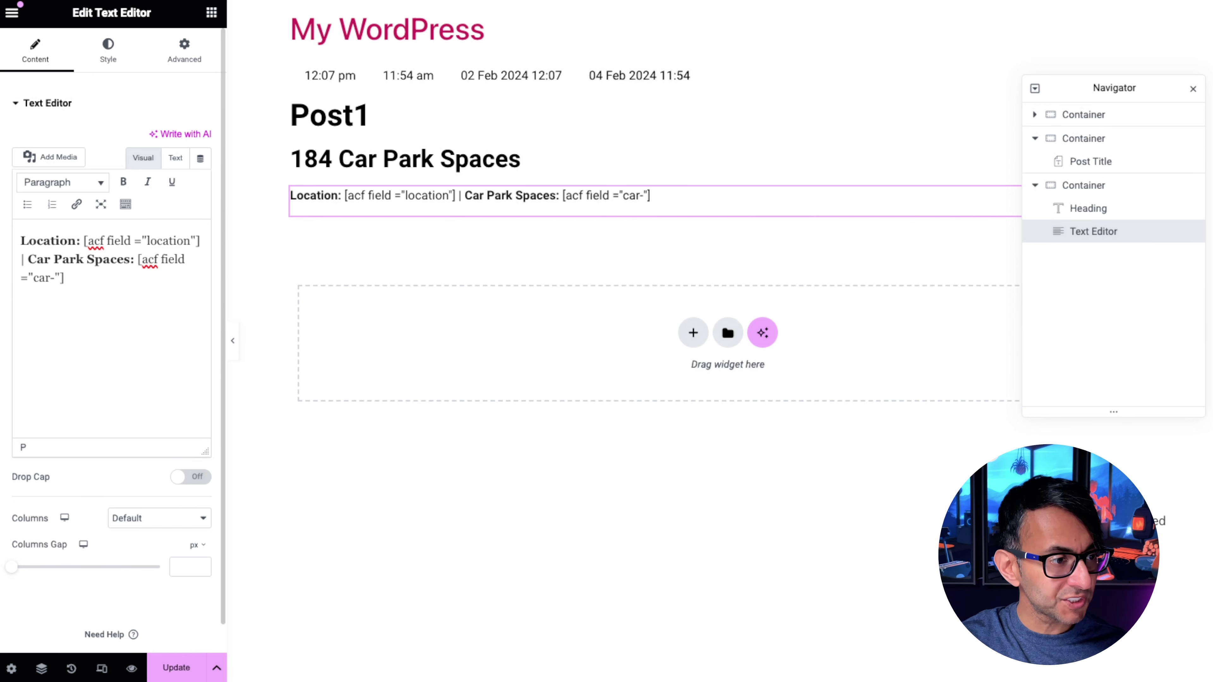
pyautogui.press('BackSpace')
pyautogui.write('_park')
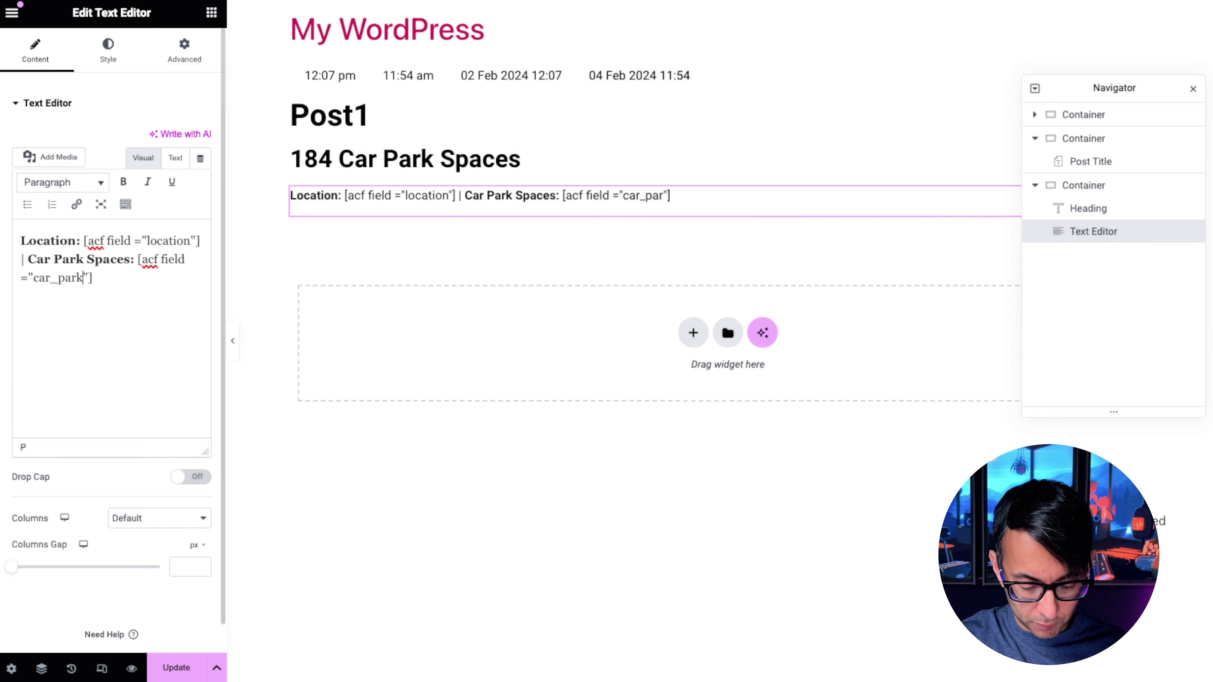
pyautogui.write('_spaces')
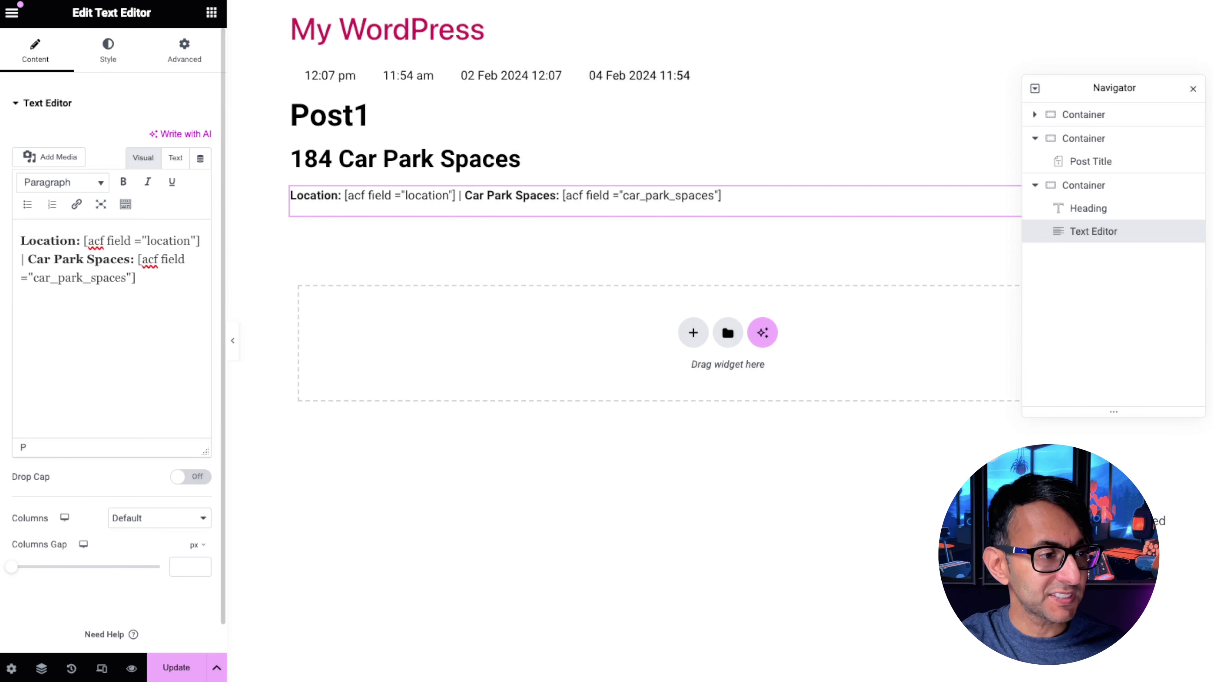